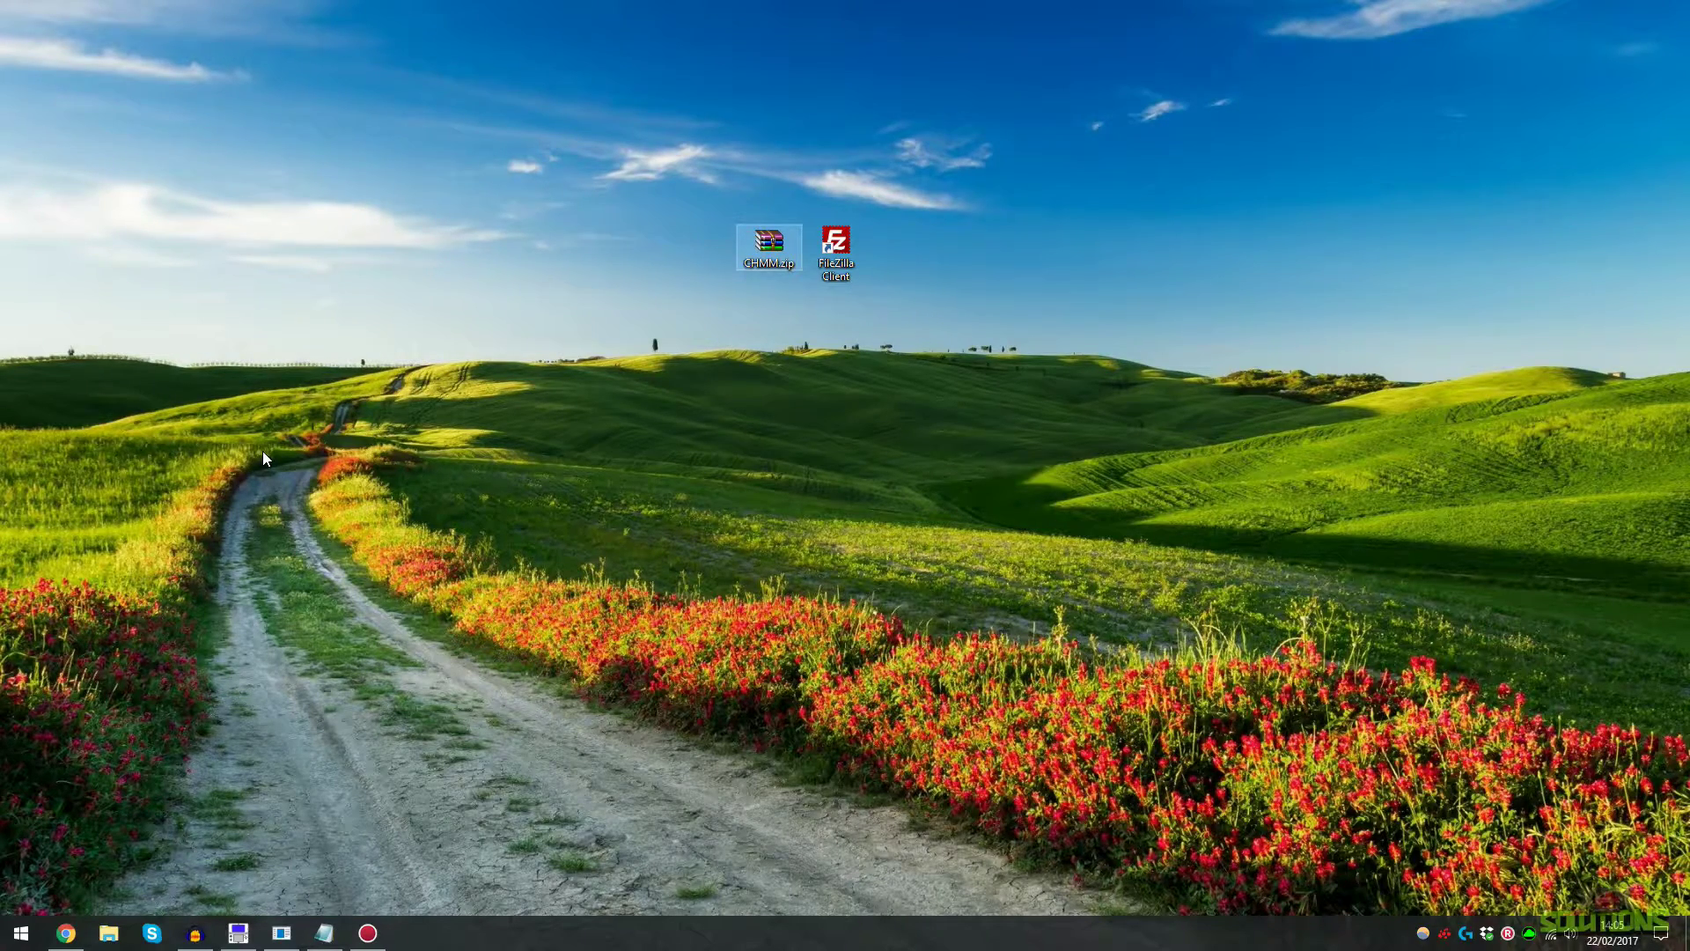
- Select and then deselect the CHMM.zip archive among the desktop icons
{"action": "left_click", "coordinate": [343, 606]}
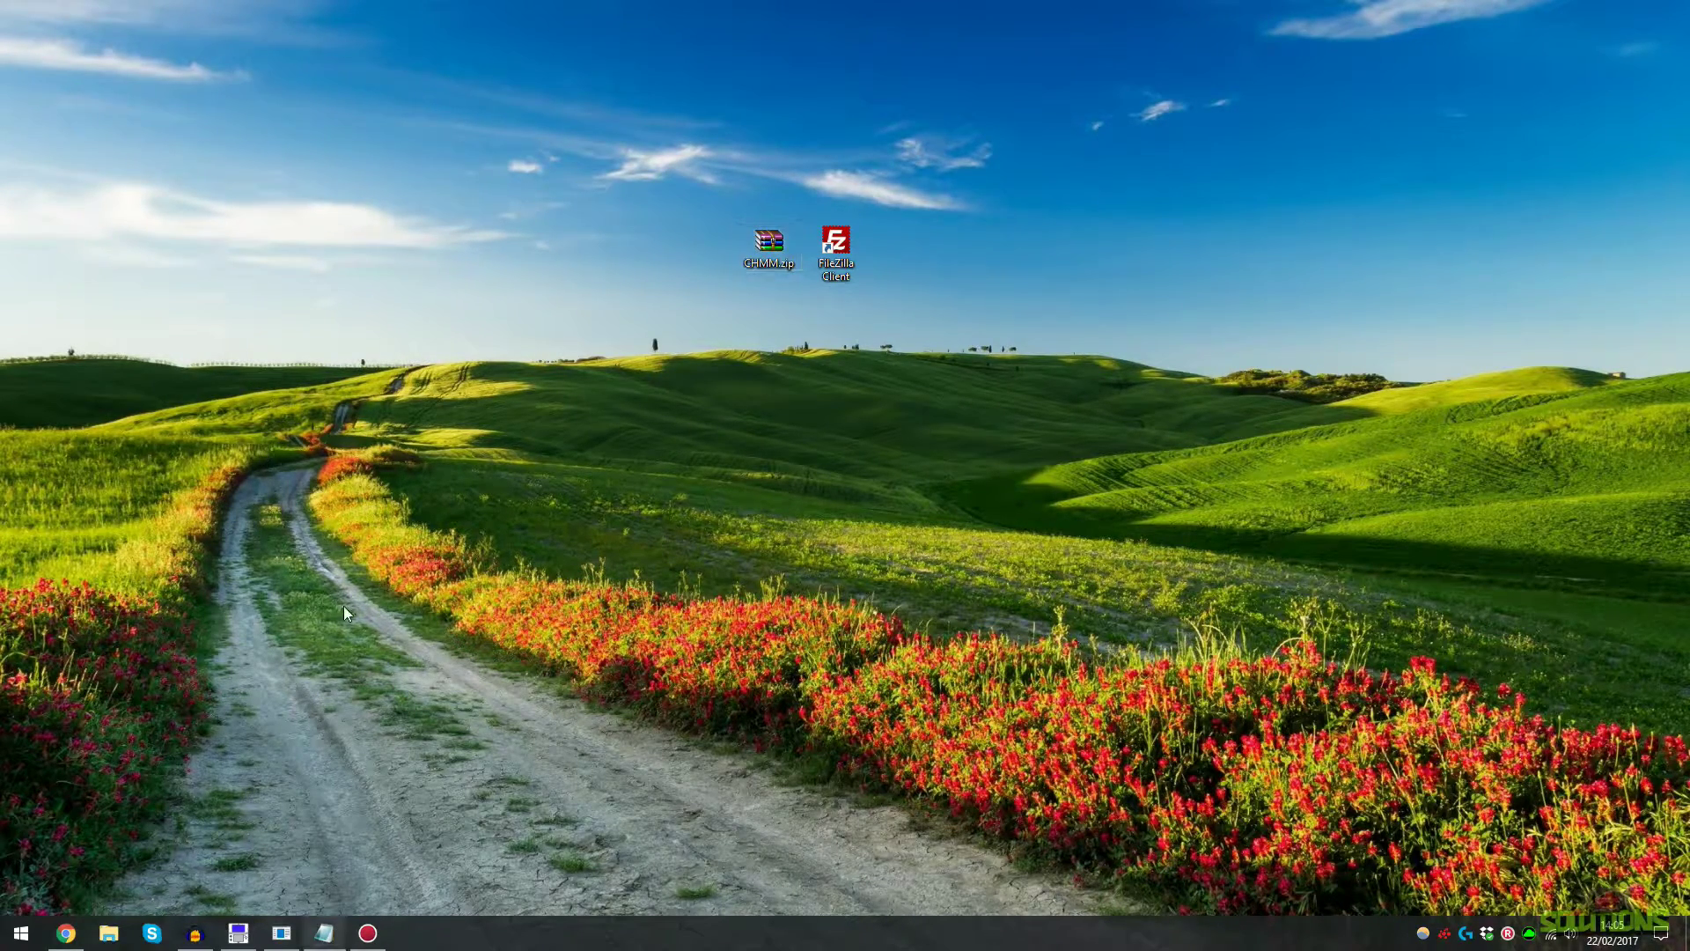
{"action": "left_click", "coordinate": [763, 243]}
{"action": "left_click", "coordinate": [726, 296]}
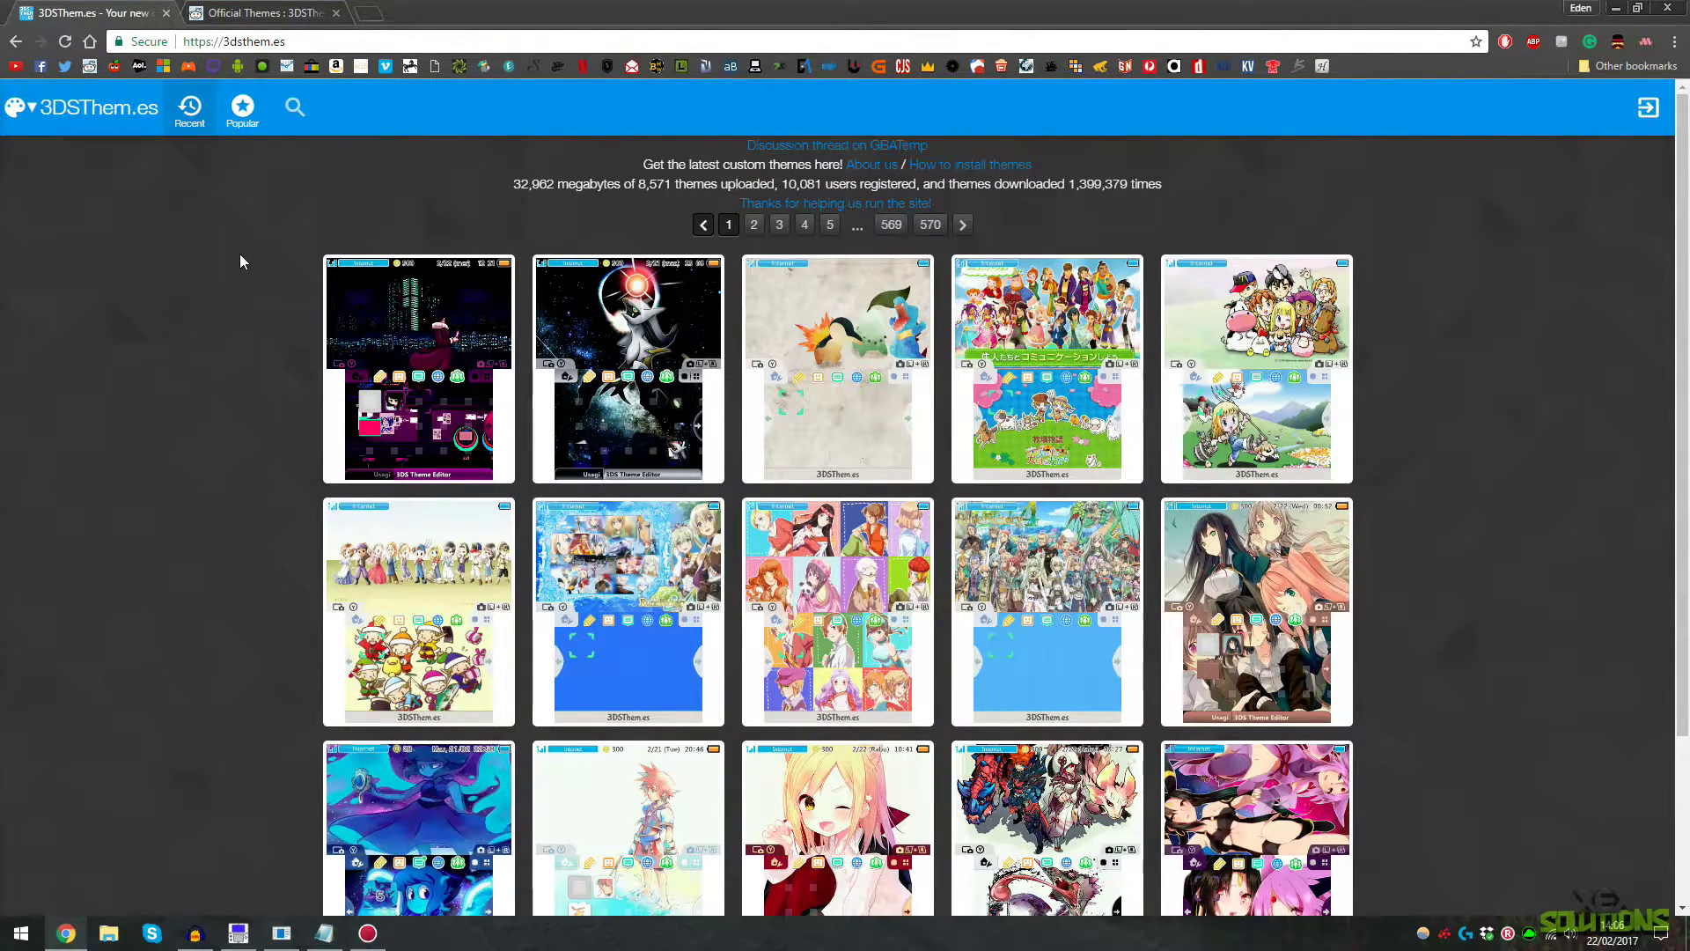
- Scroll through the MEGA official themes folder list, then close the MEGA tab
{"action": "left_click", "coordinate": [264, 12]}
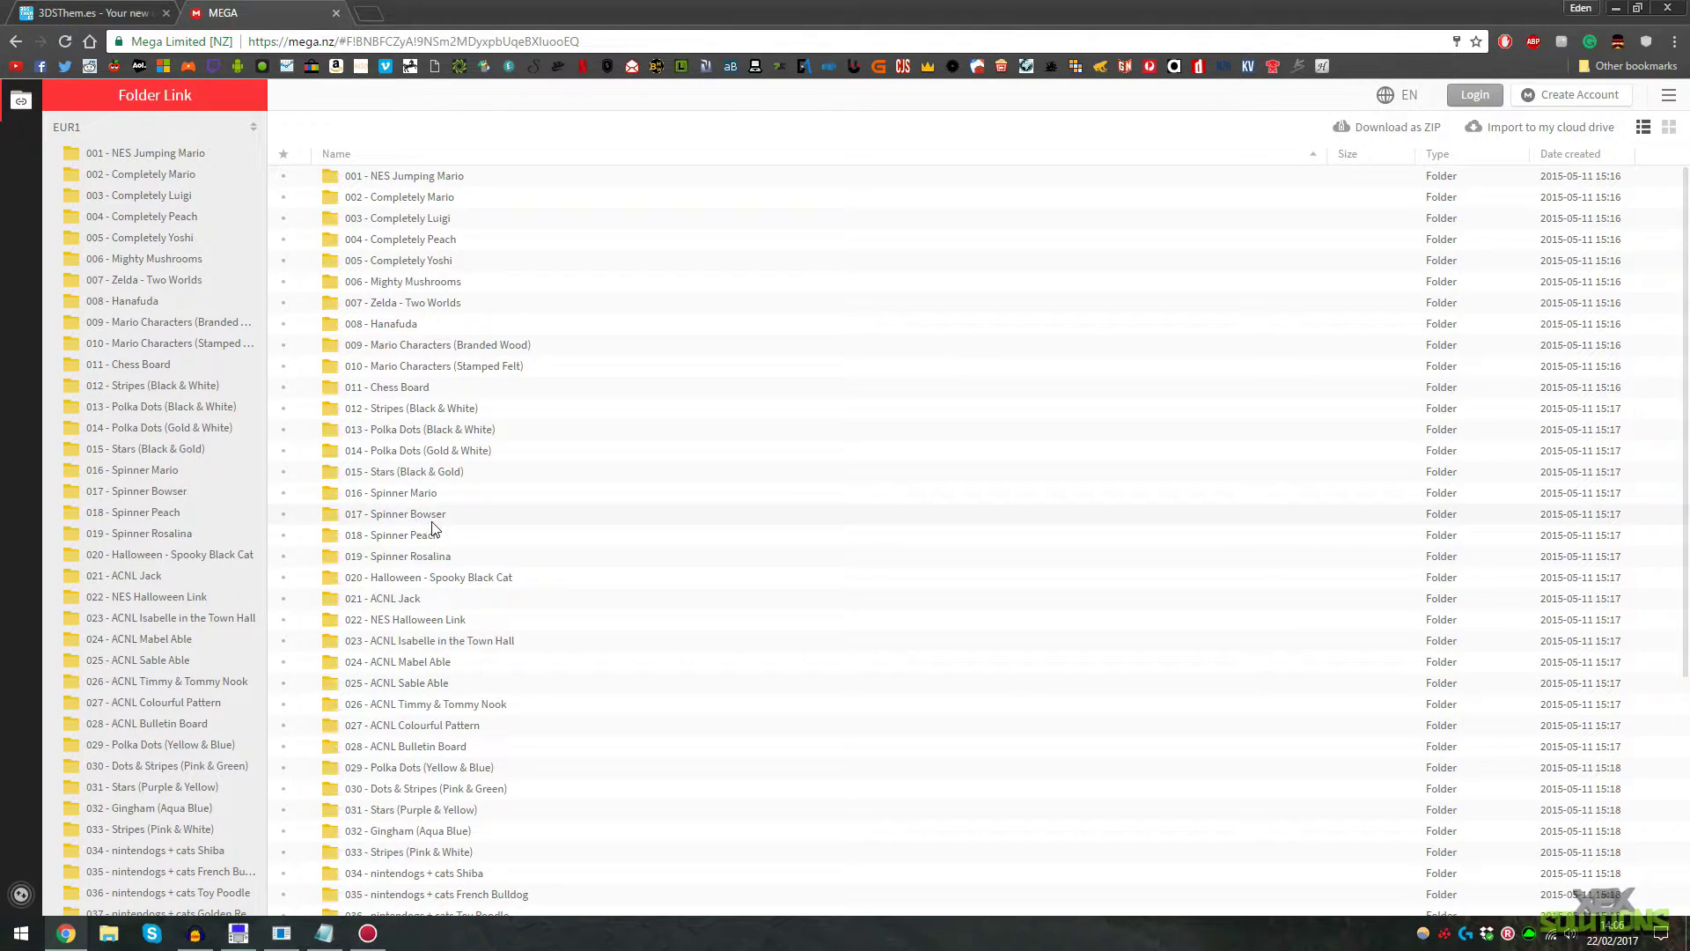
{"action": "scroll", "coordinate": [436, 521], "scroll_direction": "down", "scroll_amount": 9}
{"action": "scroll", "coordinate": [440, 522], "scroll_direction": "down", "scroll_amount": 19}
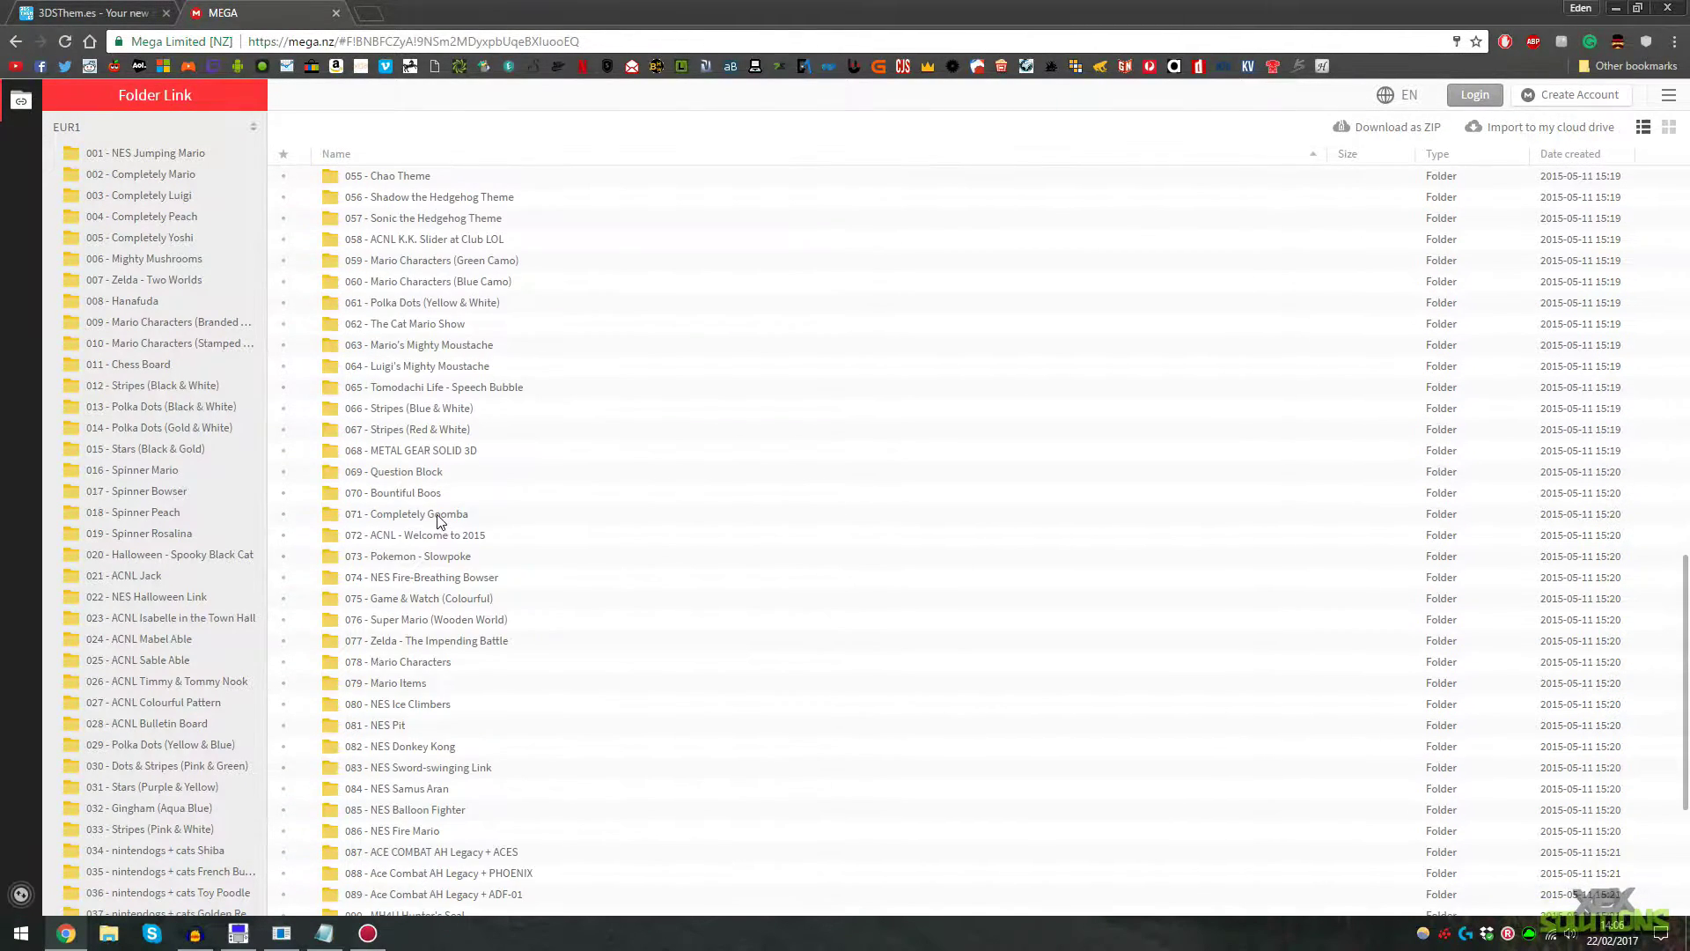
{"action": "scroll", "coordinate": [440, 526], "scroll_direction": "down", "scroll_amount": 12}
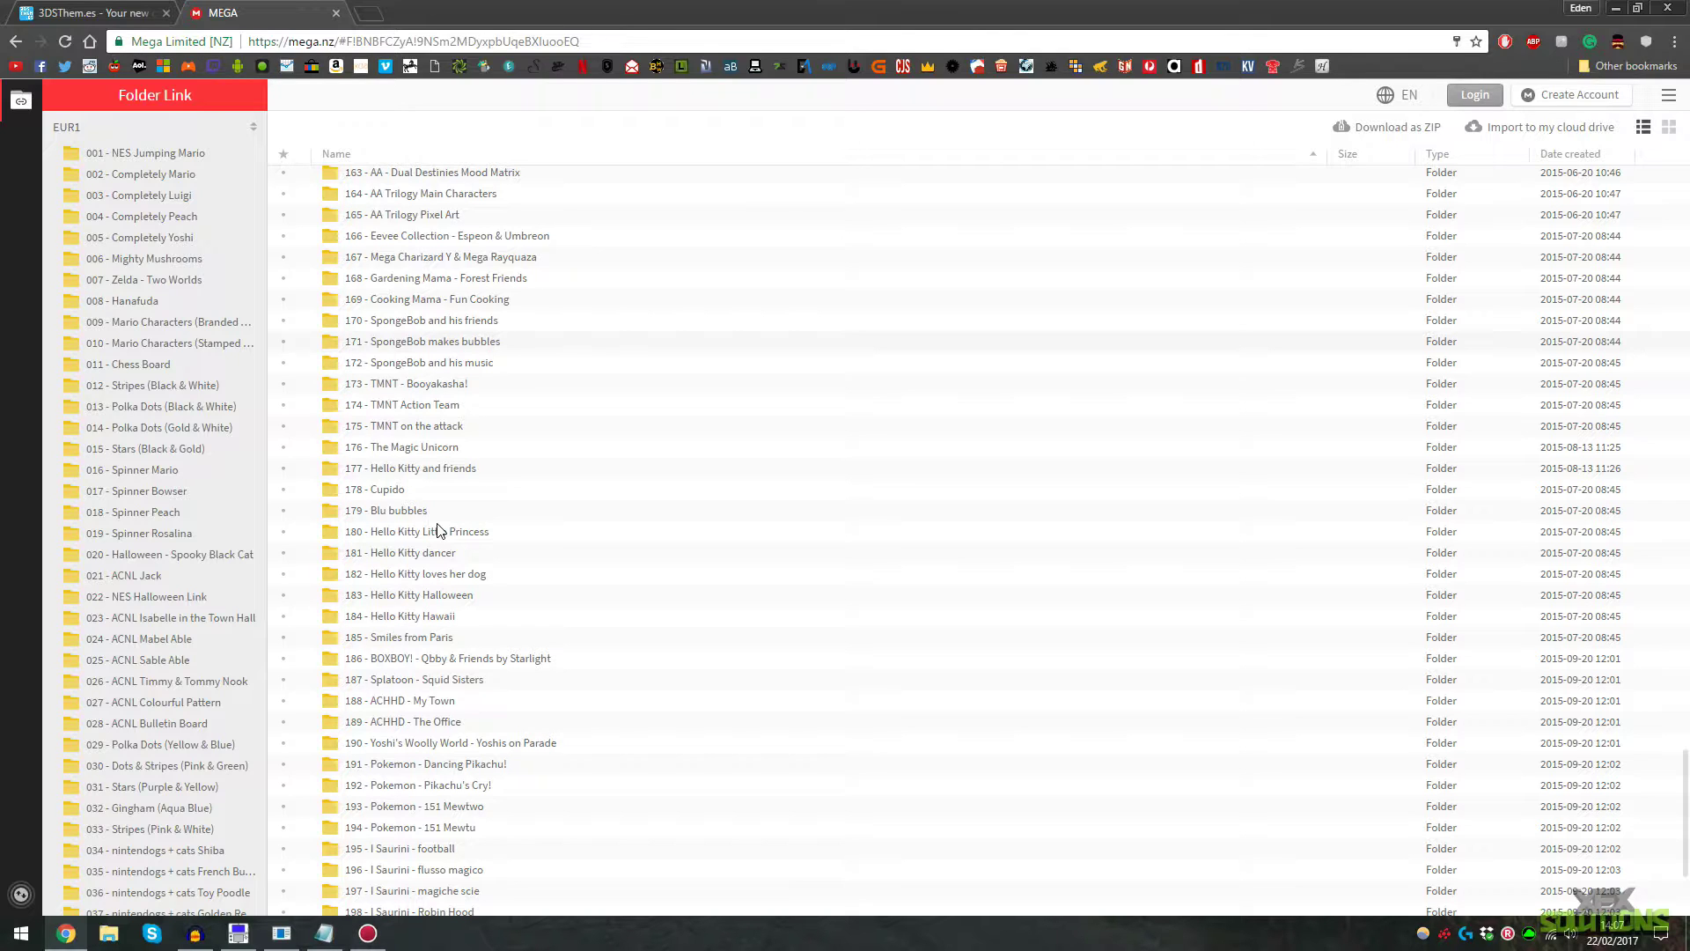
{"action": "left_click", "coordinate": [335, 13]}
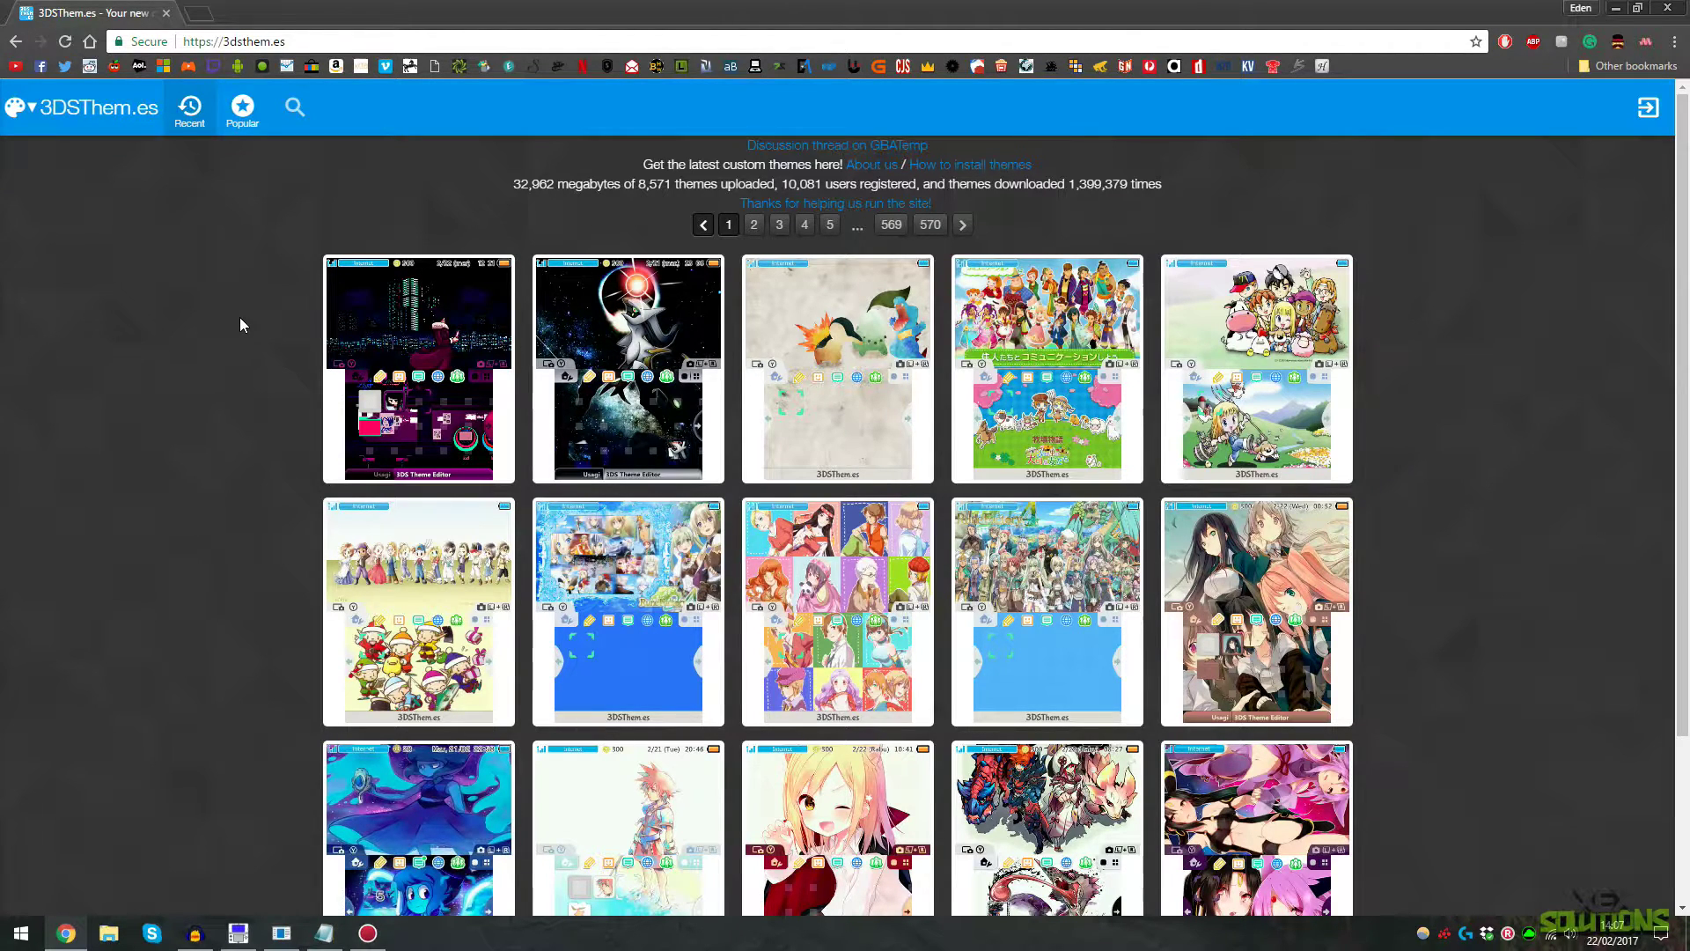
- Search 3DSThem.es for 'material' and open the Material Design Red & Grey theme page
{"action": "left_click", "coordinate": [294, 107]}
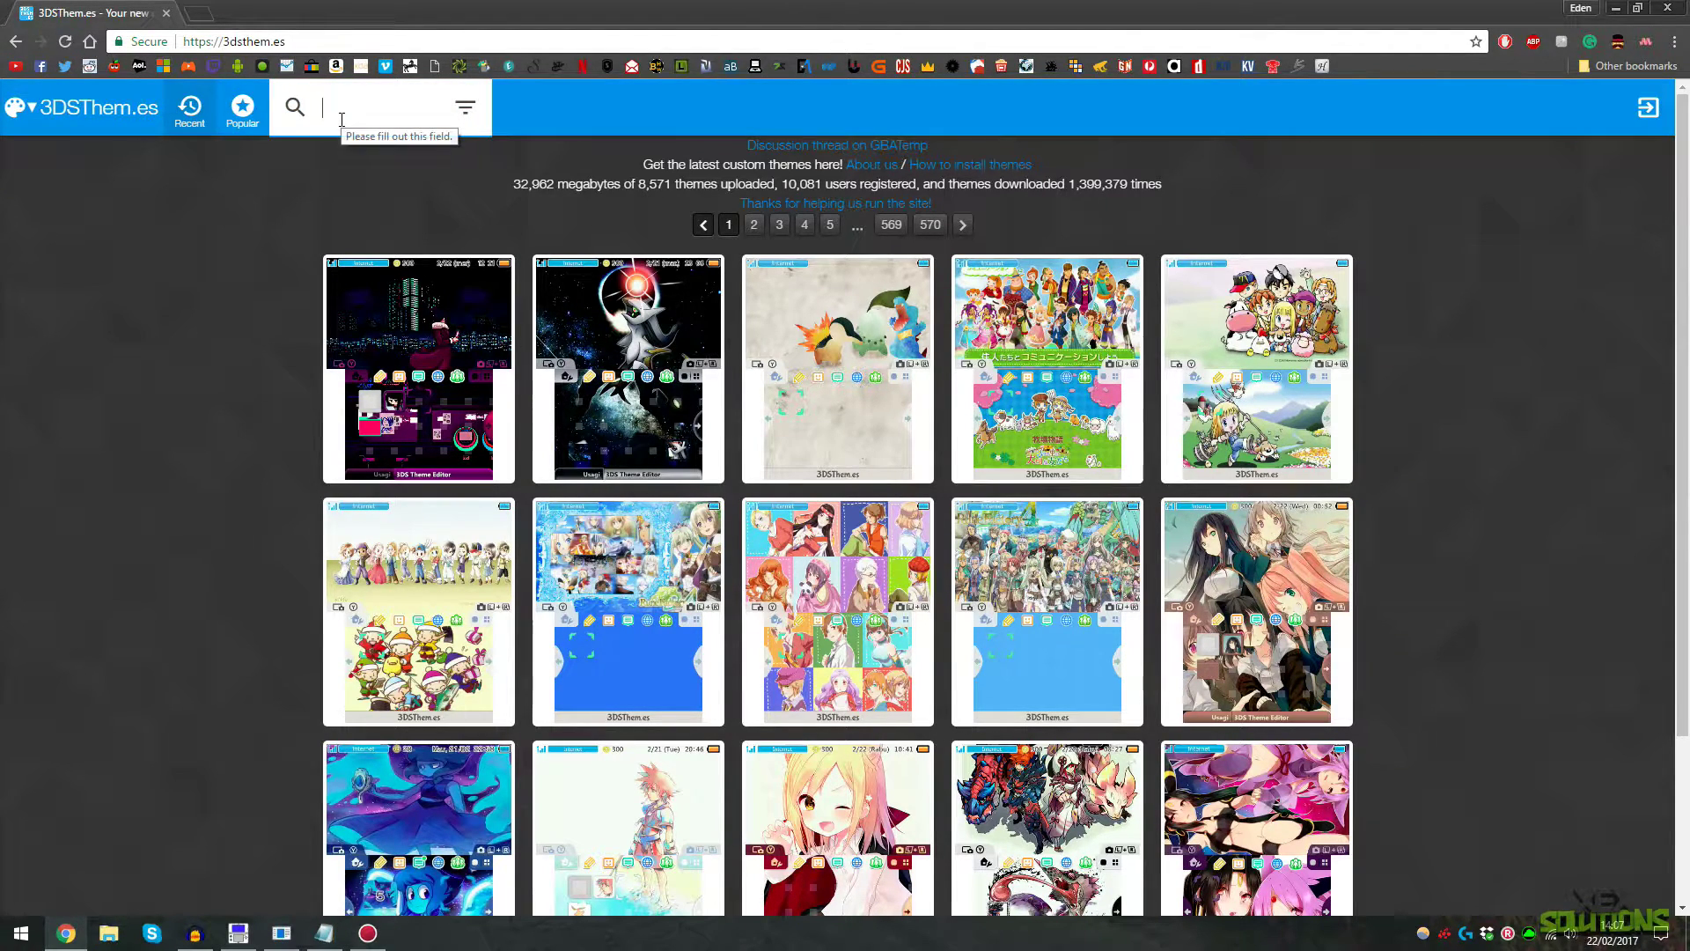
{"action": "type", "text": "mat"}
{"action": "left_click", "coordinate": [340, 147]}
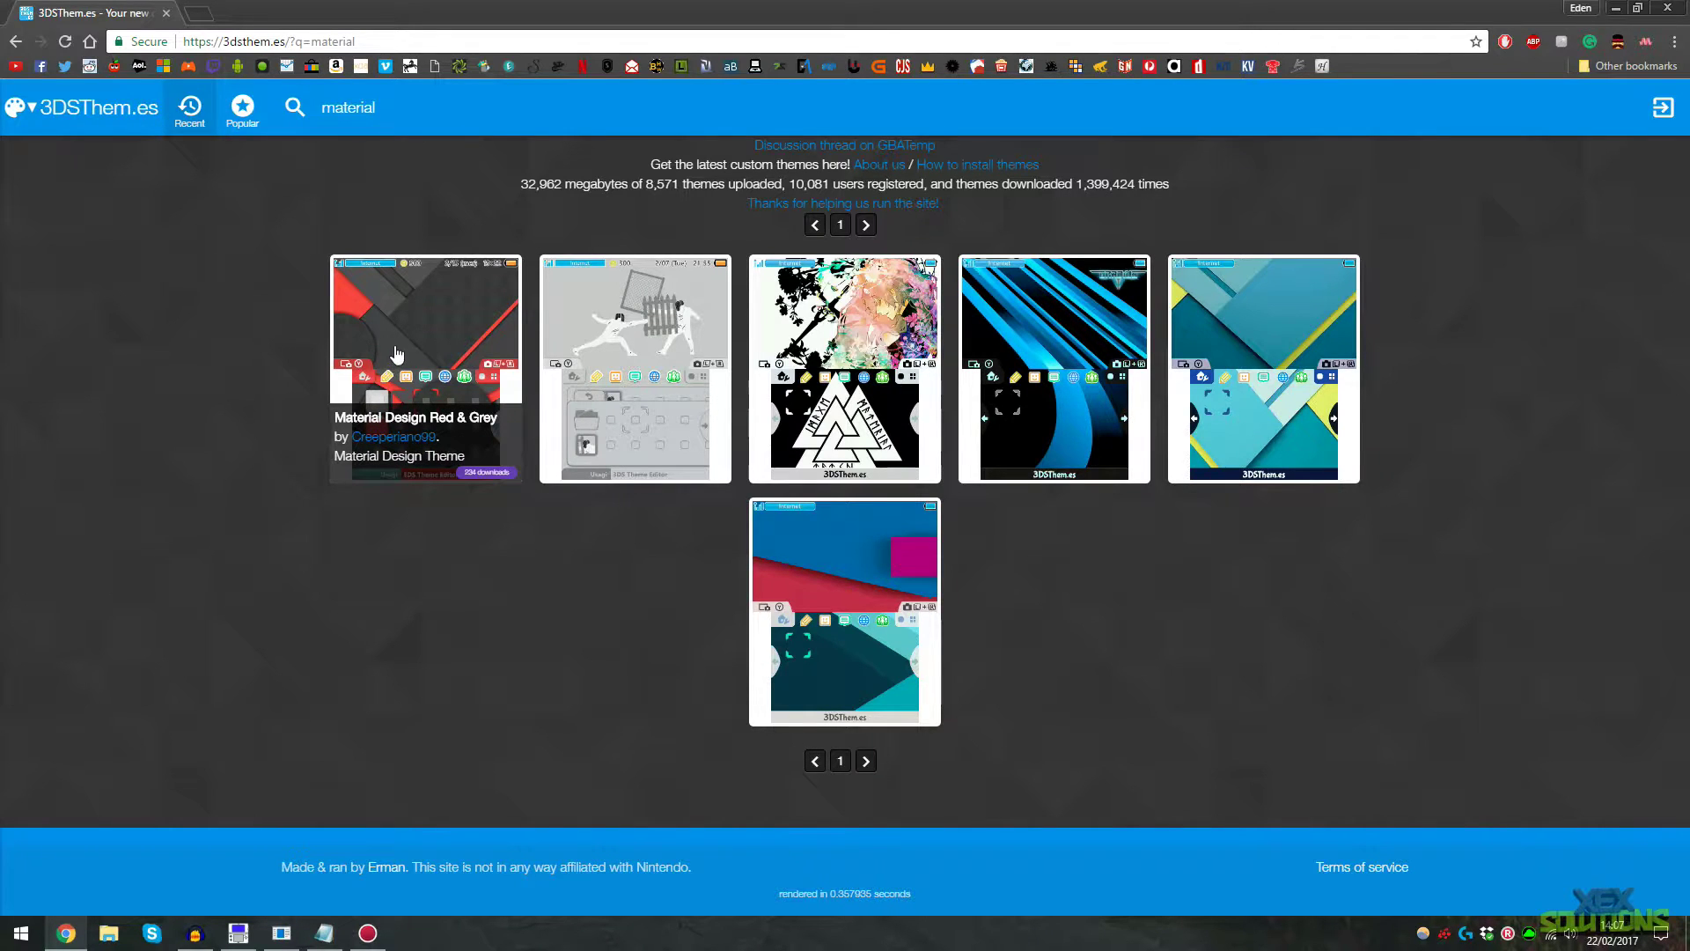
{"action": "left_click", "coordinate": [438, 354]}
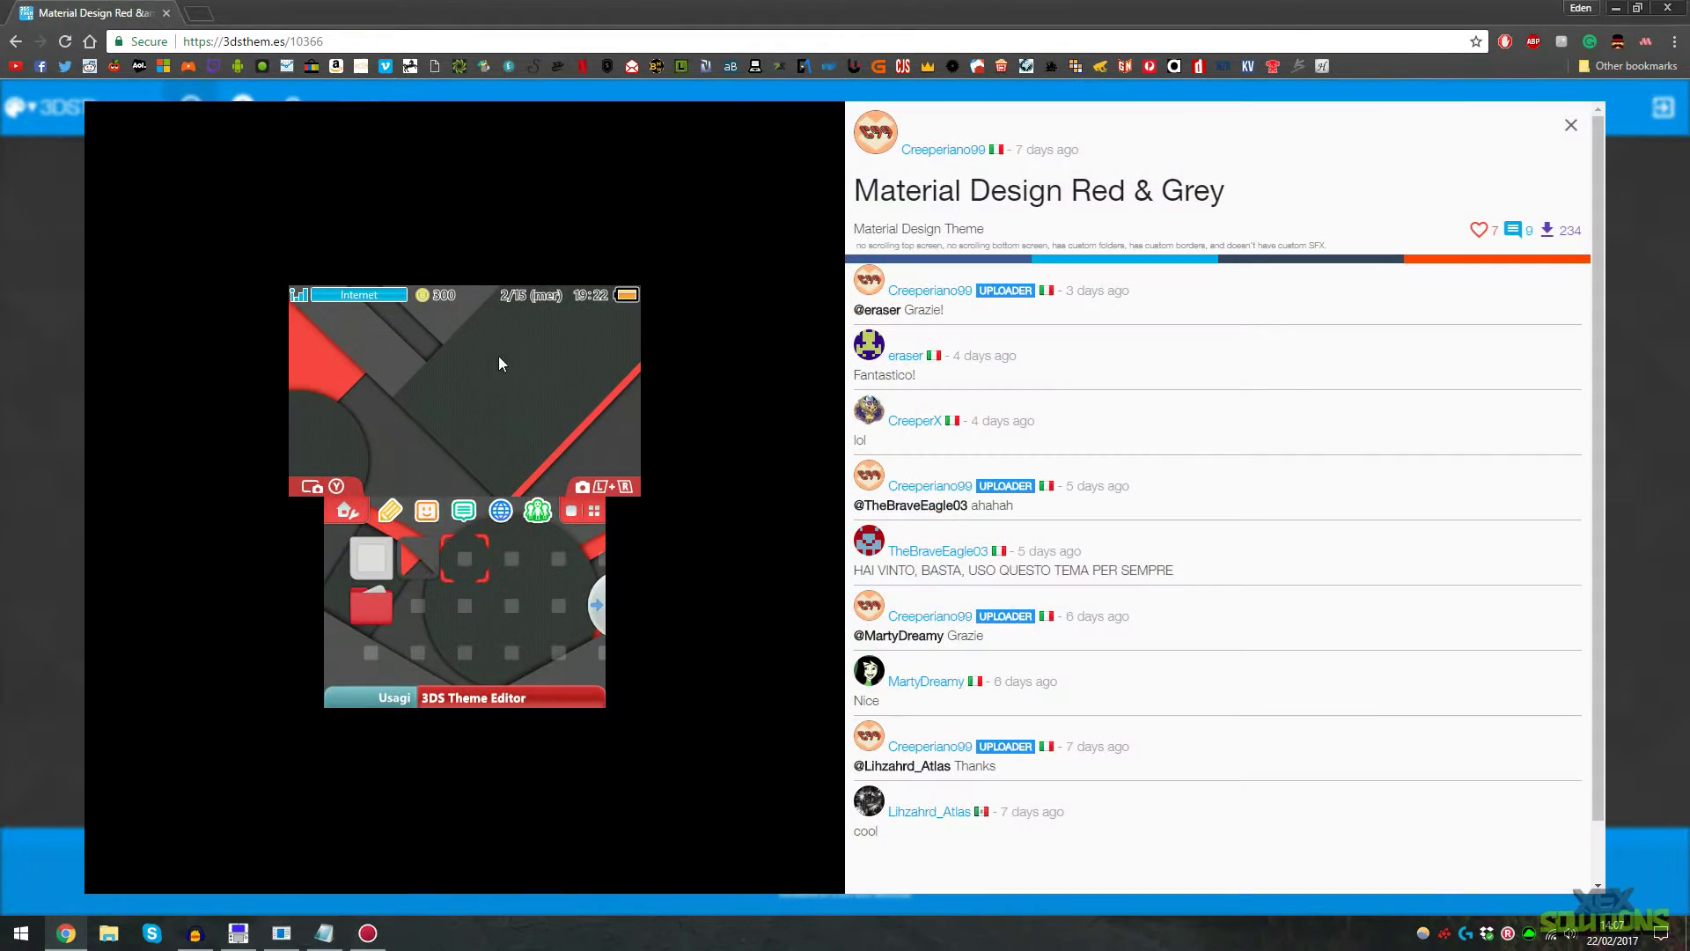
- Download the theme's zip file and save it to the Desktop
{"action": "left_click", "coordinate": [1549, 232]}
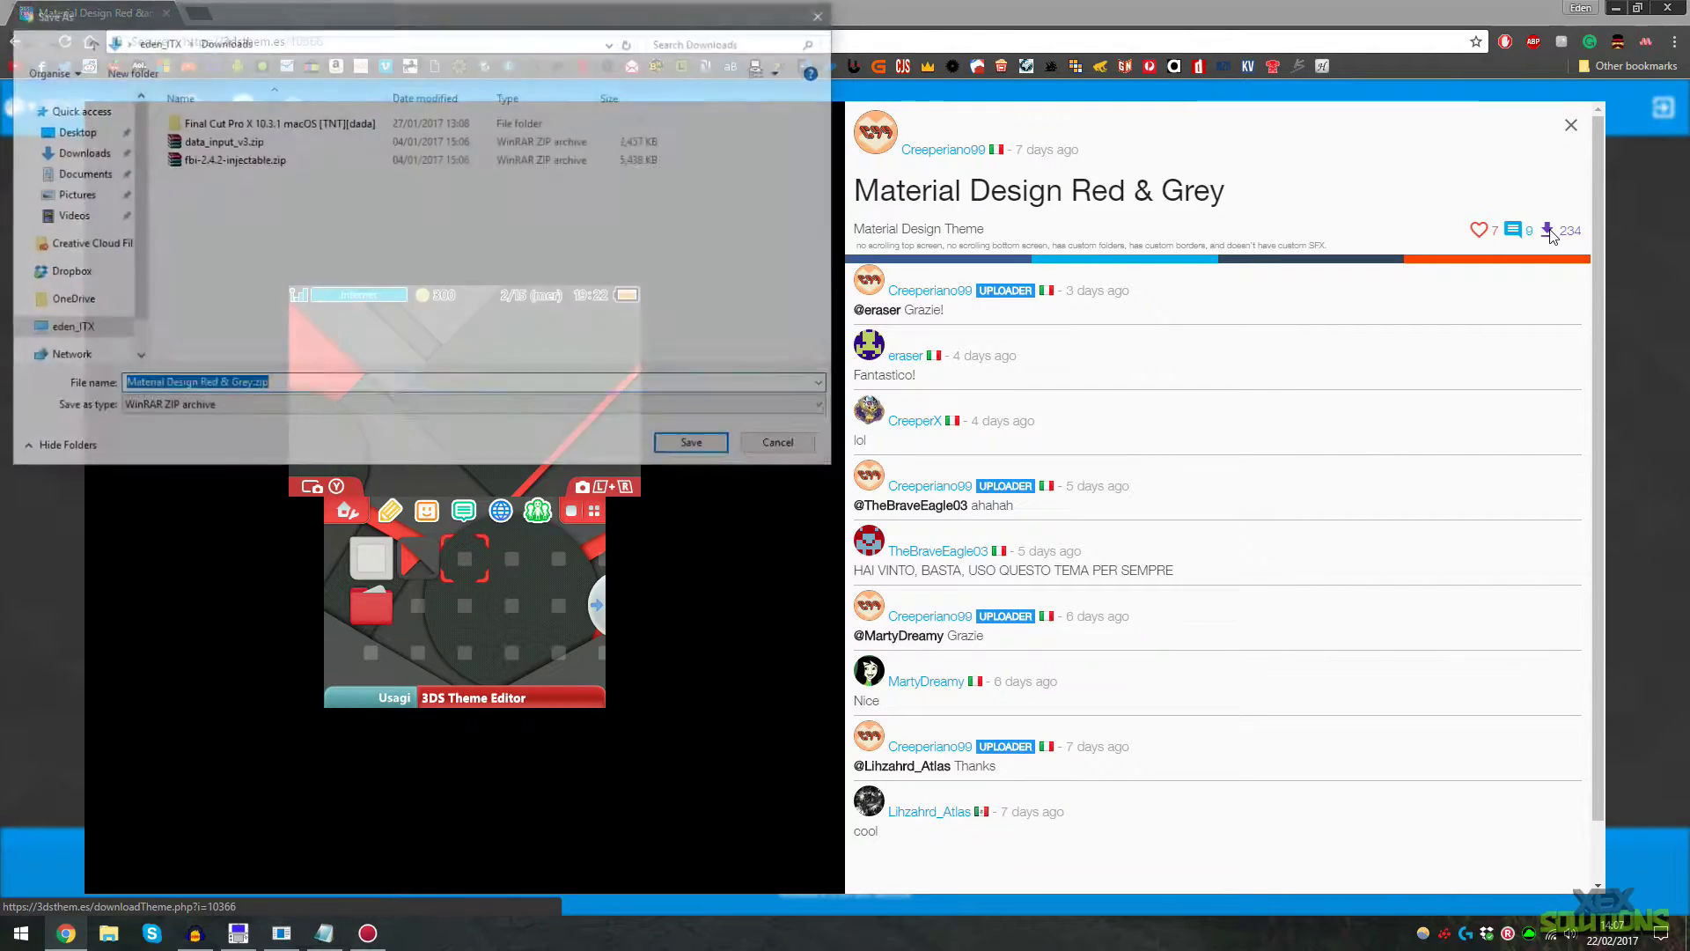
{"action": "left_click", "coordinate": [70, 130]}
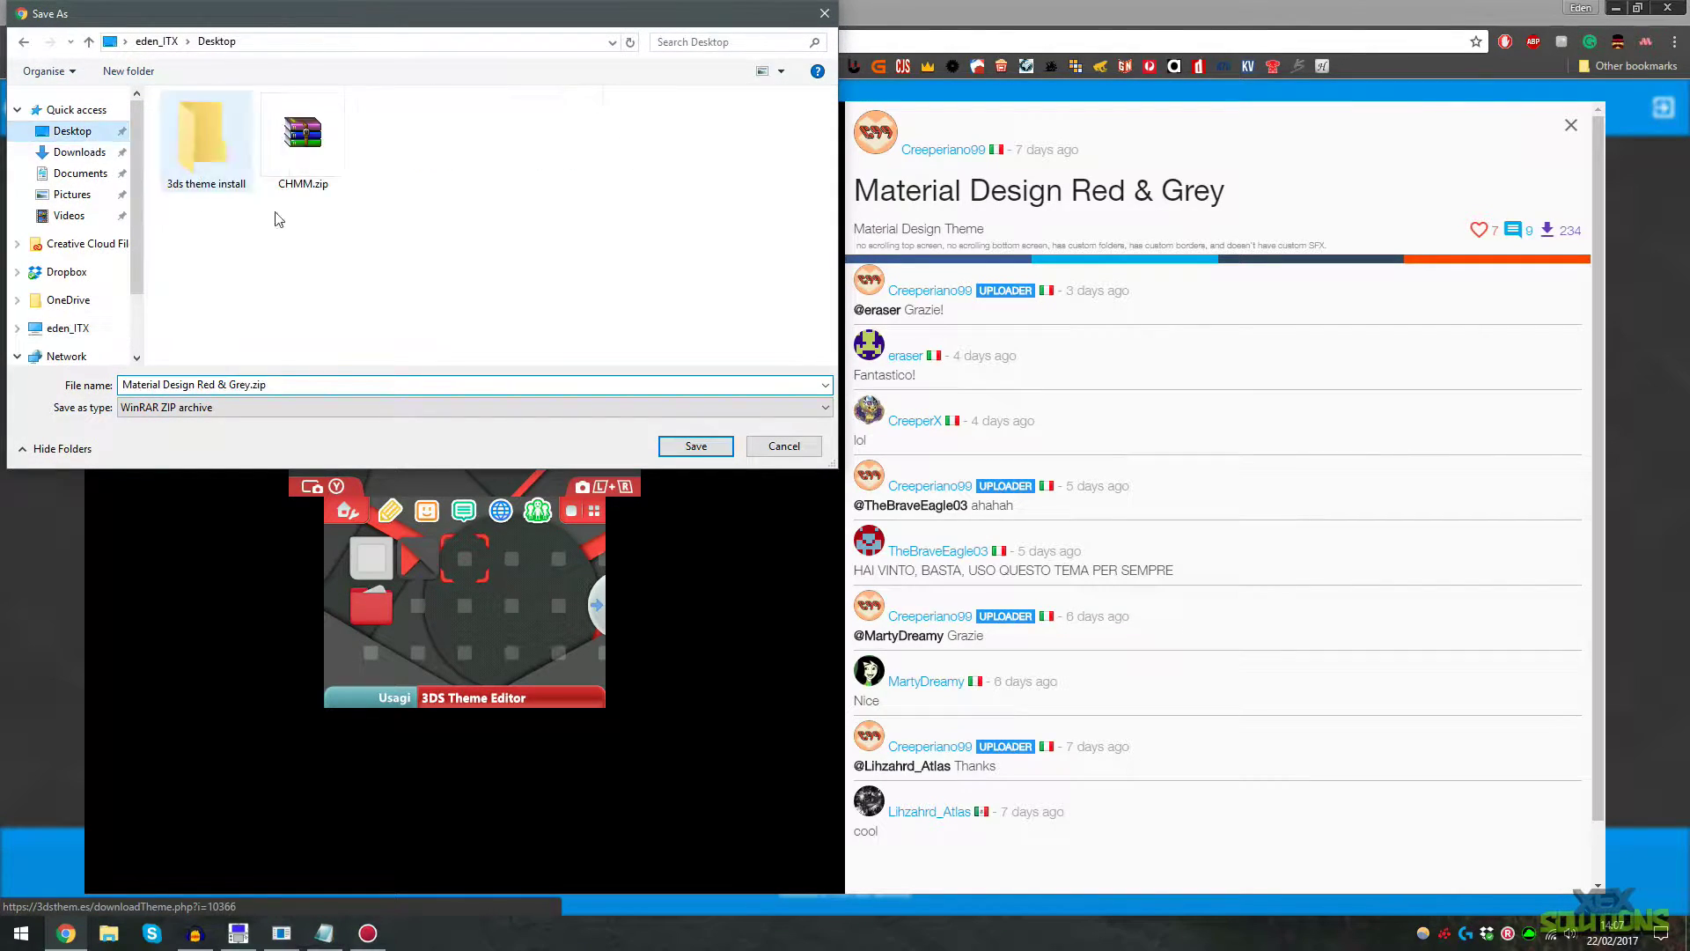
{"action": "left_click", "coordinate": [686, 449]}
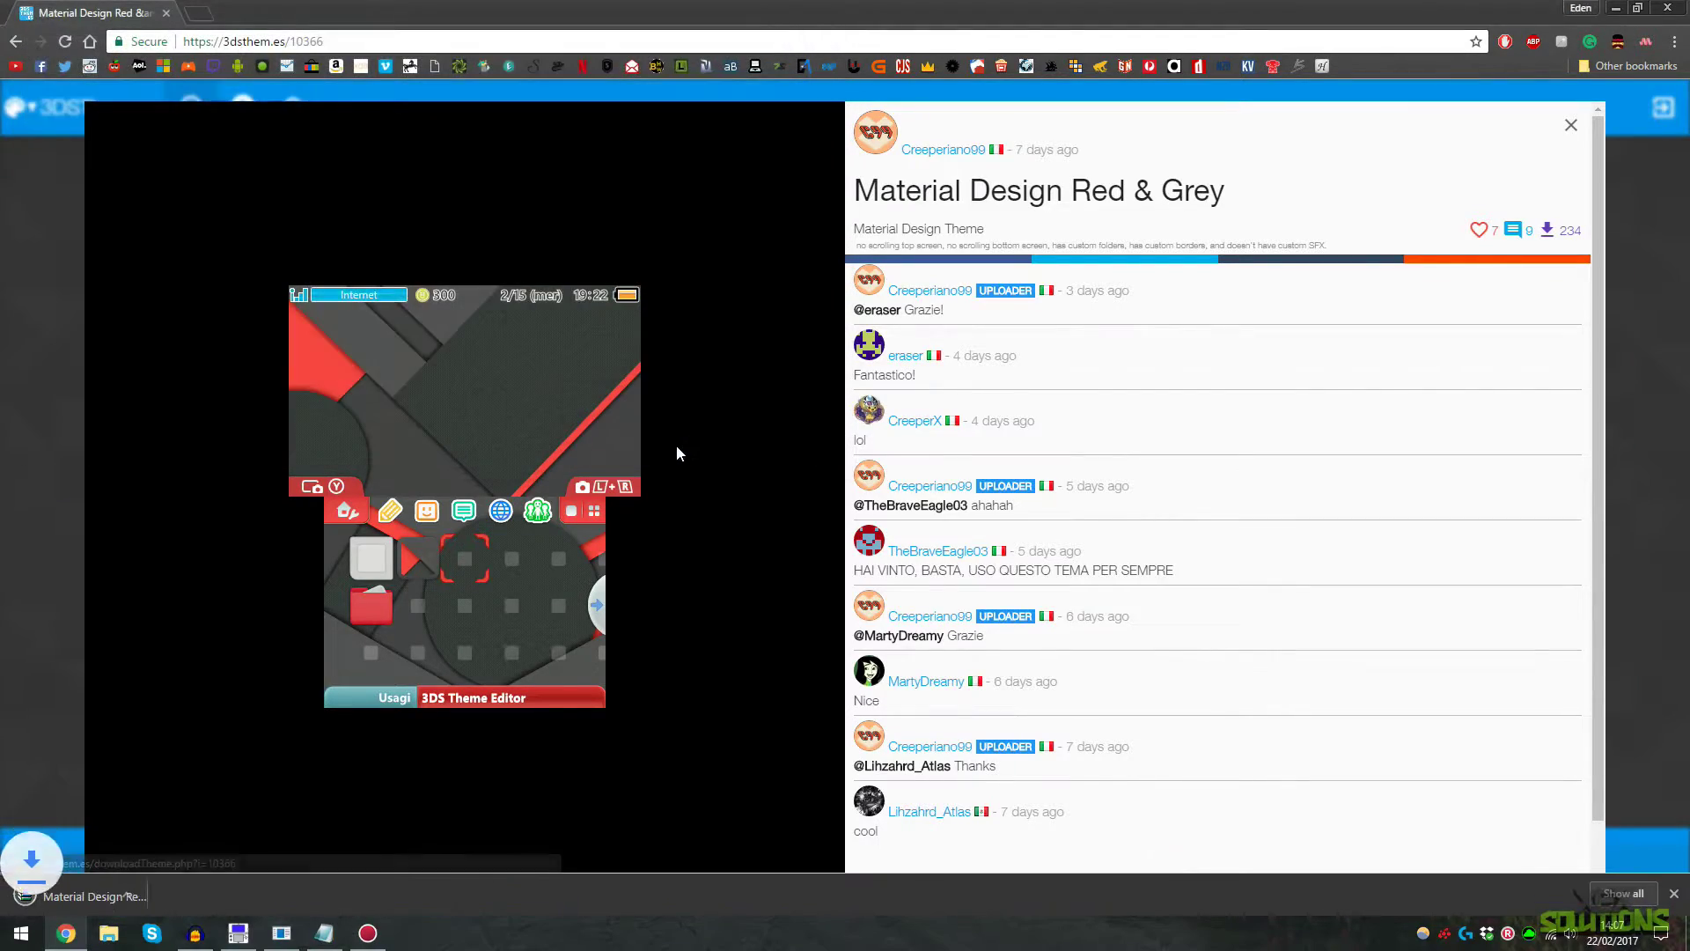
{"action": "key", "text": "super+d"}
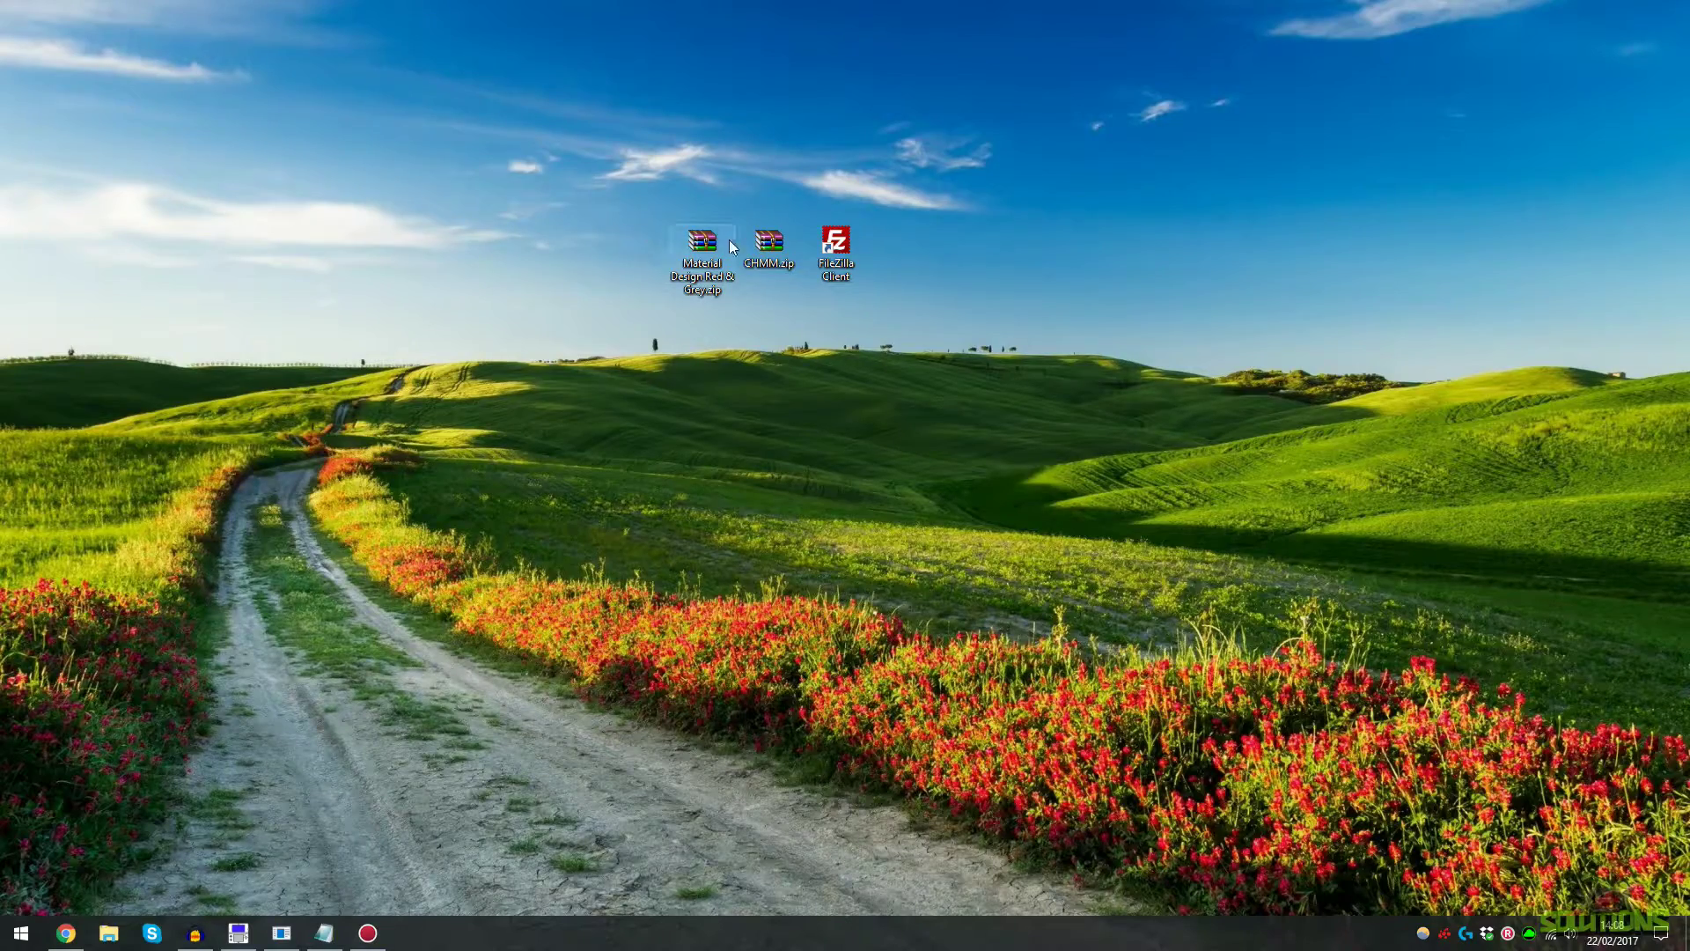
- Extract CHMM.zip into a CHMM folder, then launch FileZilla and bring up its saved sites list
{"action": "right_click", "coordinate": [770, 252]}
{"action": "left_click", "coordinate": [845, 381]}
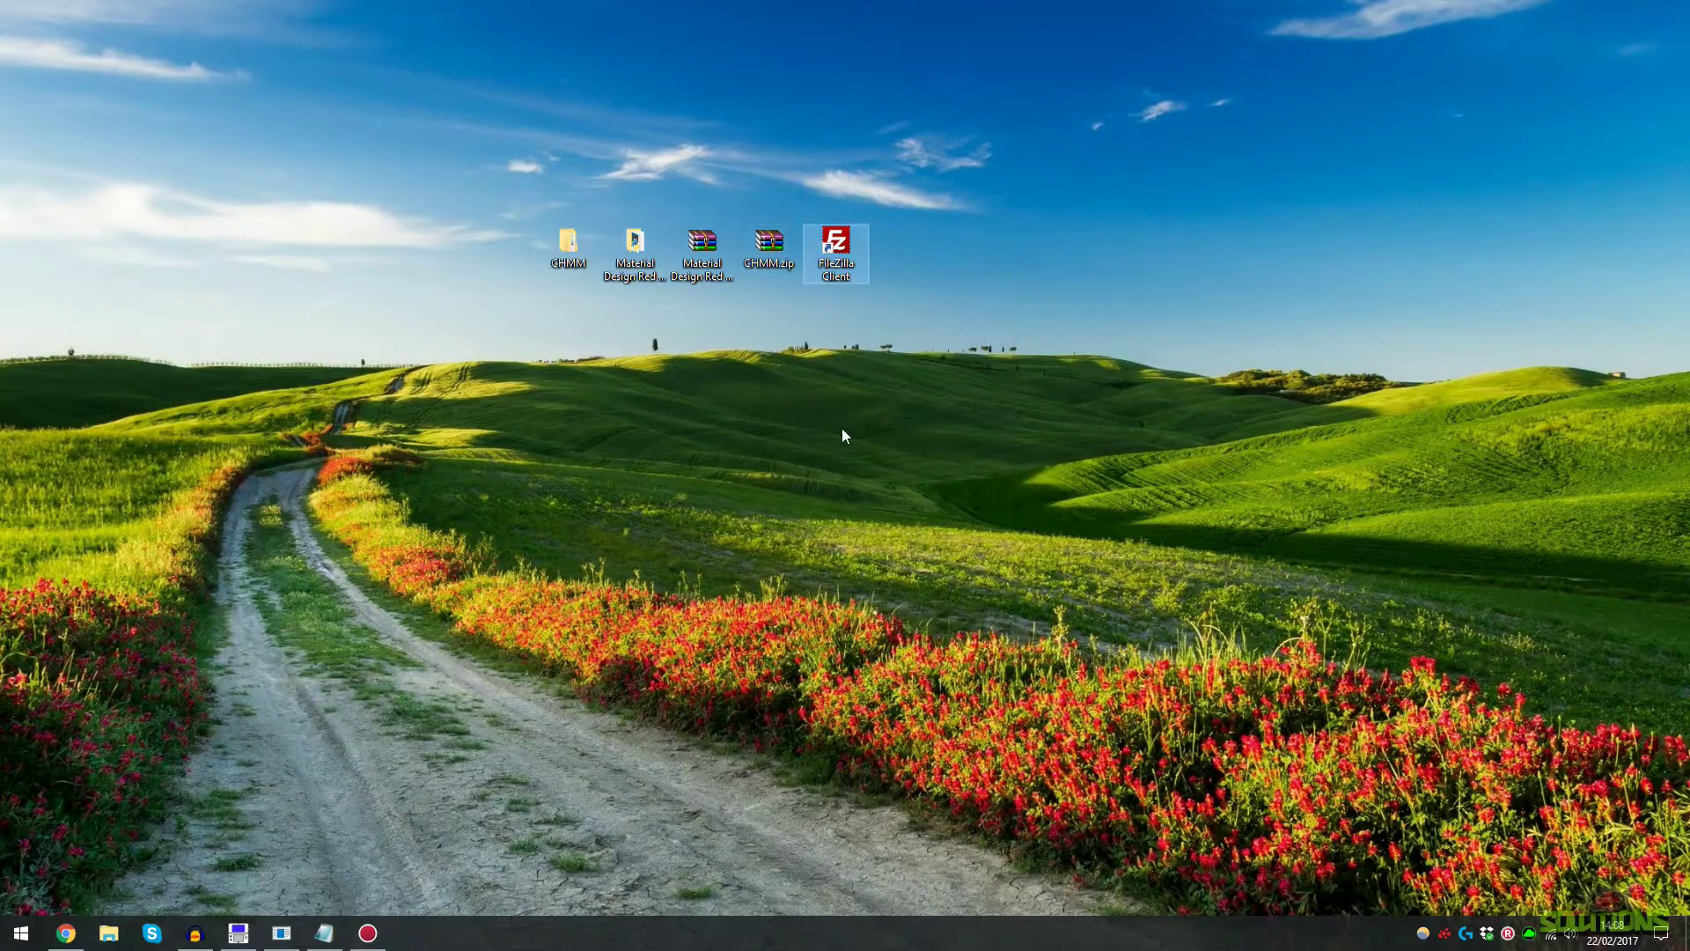
{"action": "double_click", "coordinate": [836, 250]}
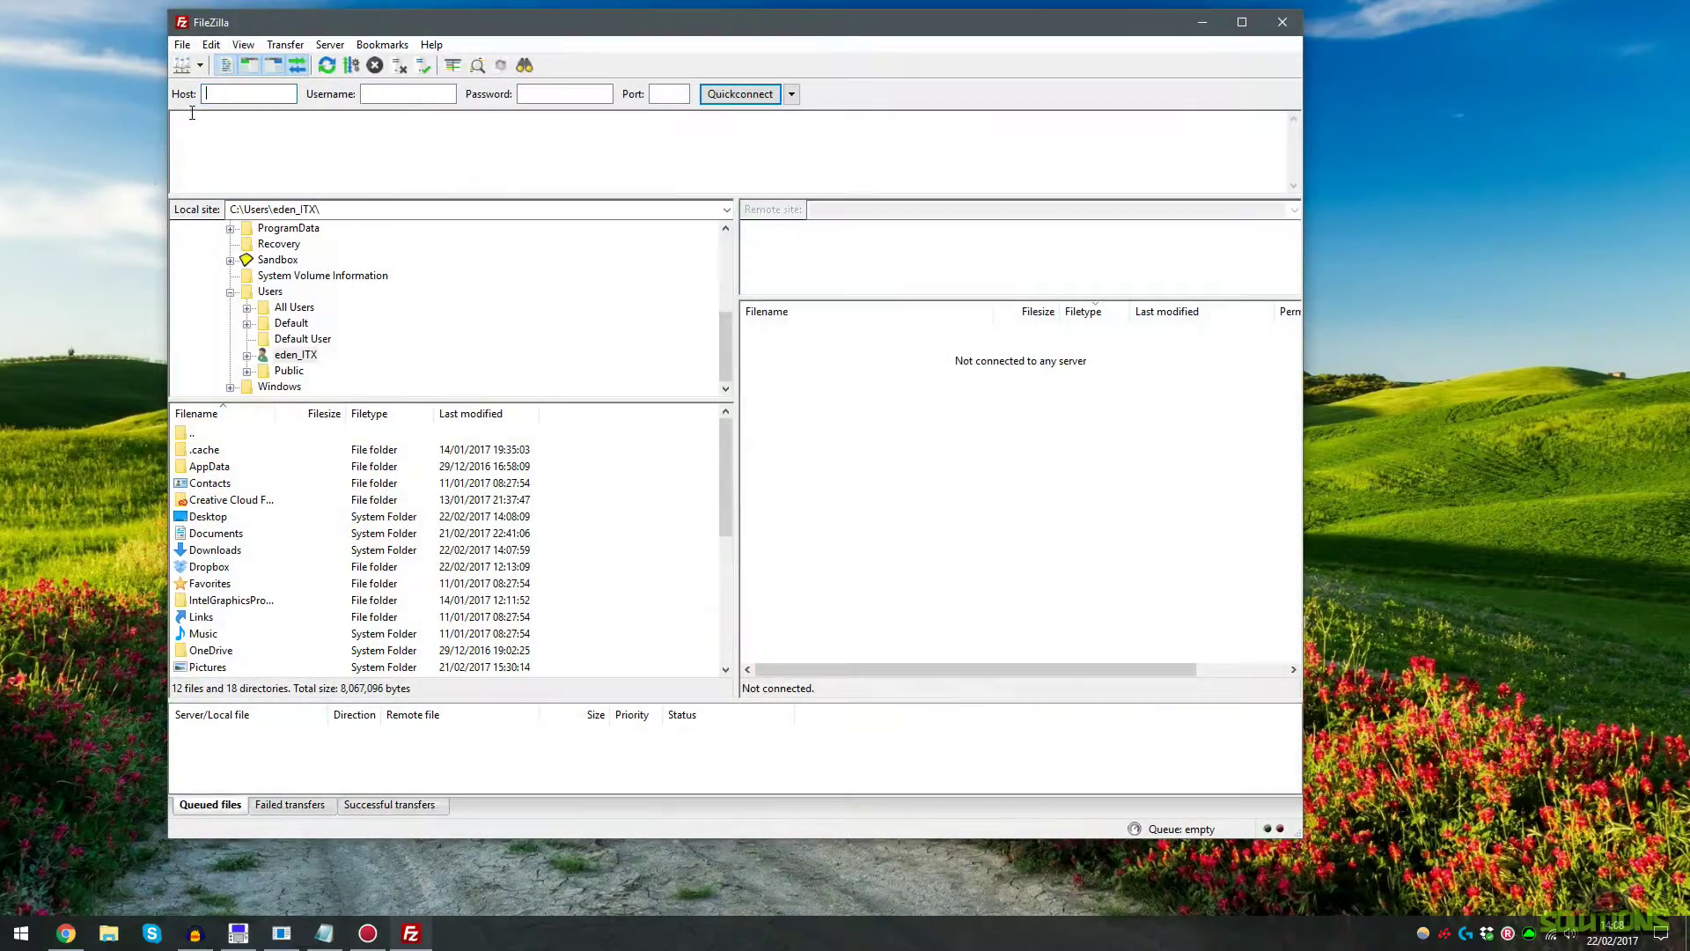
{"action": "left_click", "coordinate": [200, 65]}
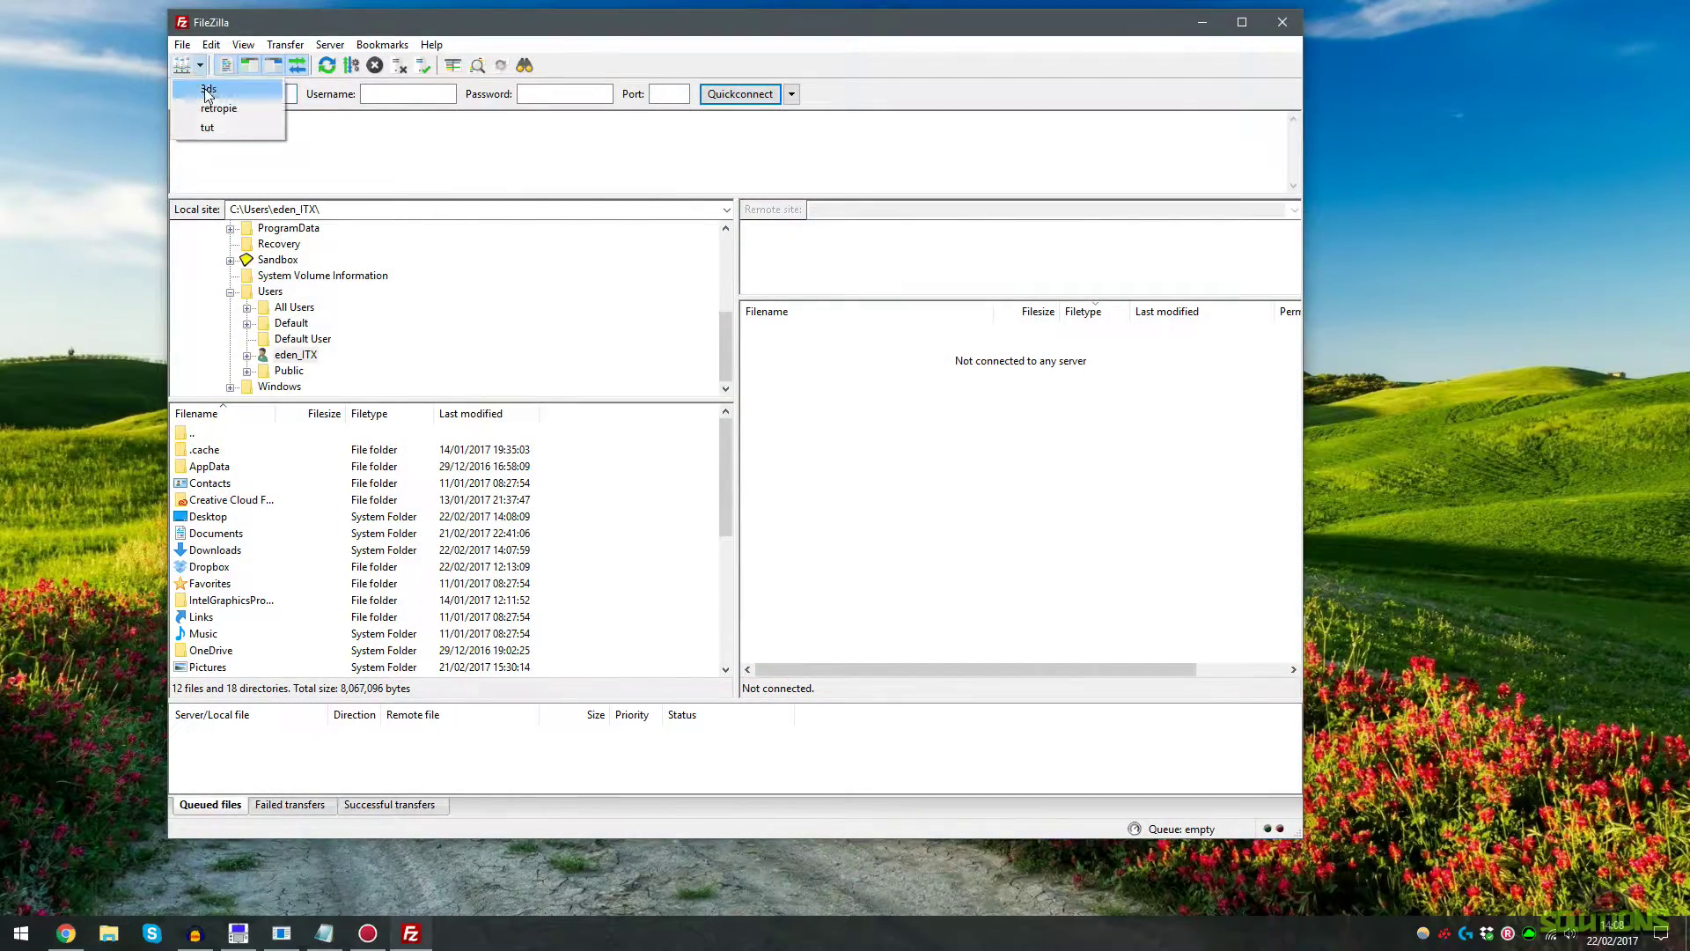
- Connect to the saved 3ds site and open the console's /3ds folder
{"action": "left_click", "coordinate": [220, 94]}
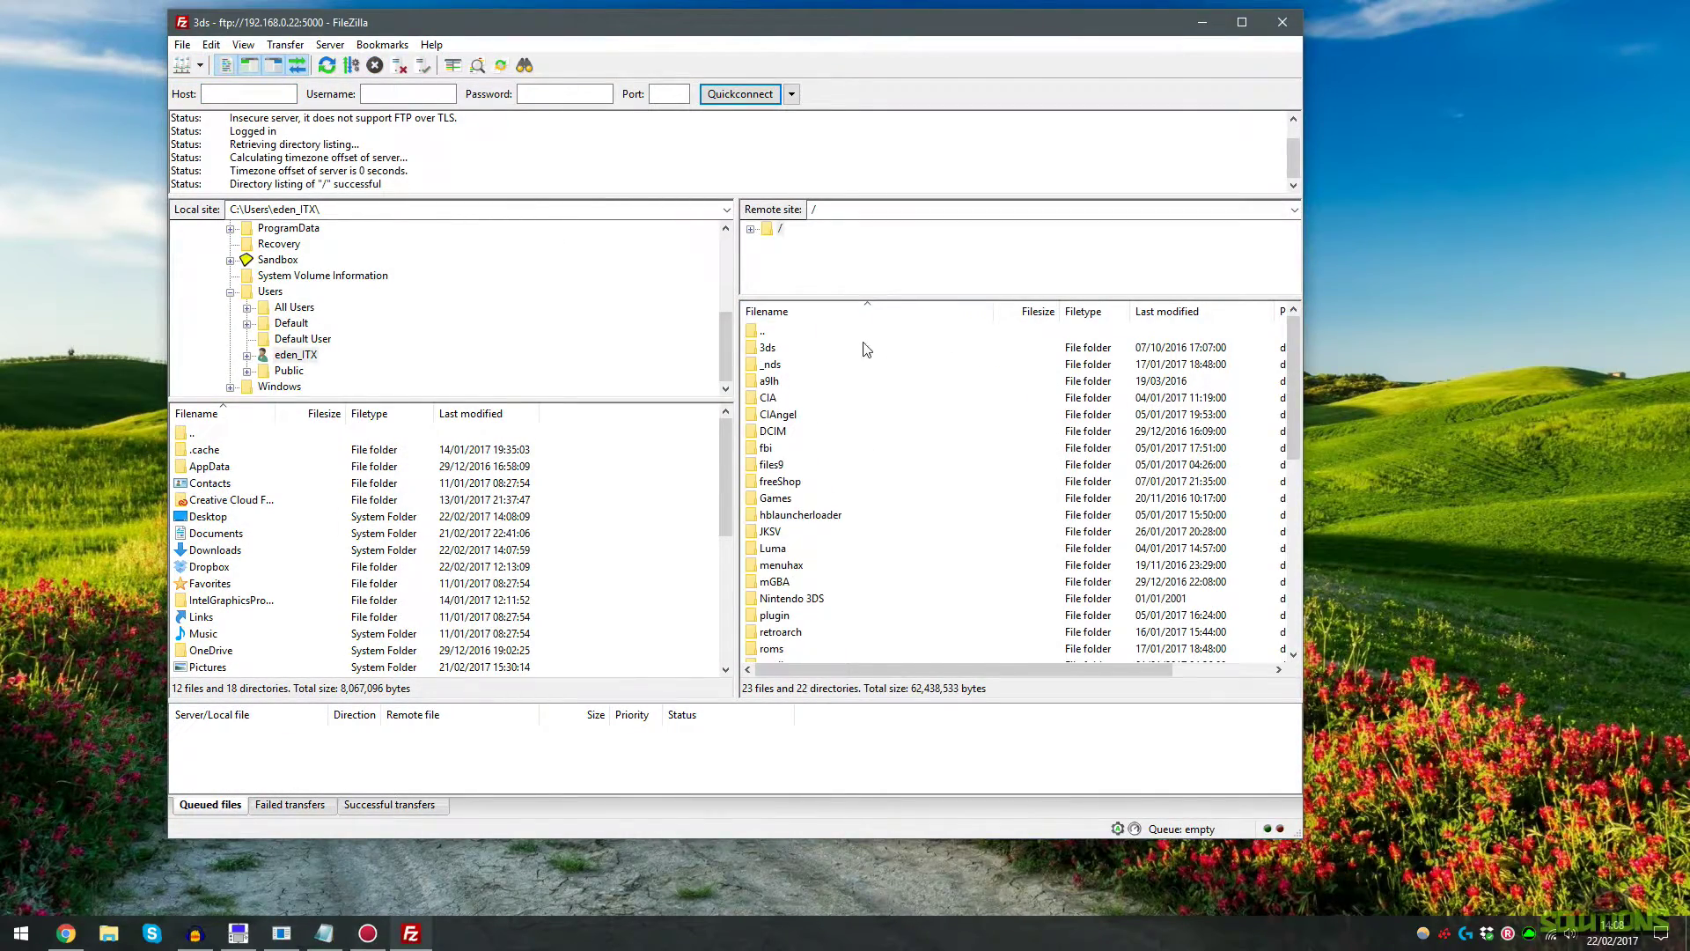
{"action": "left_click", "coordinate": [779, 353]}
{"action": "double_click", "coordinate": [779, 352]}
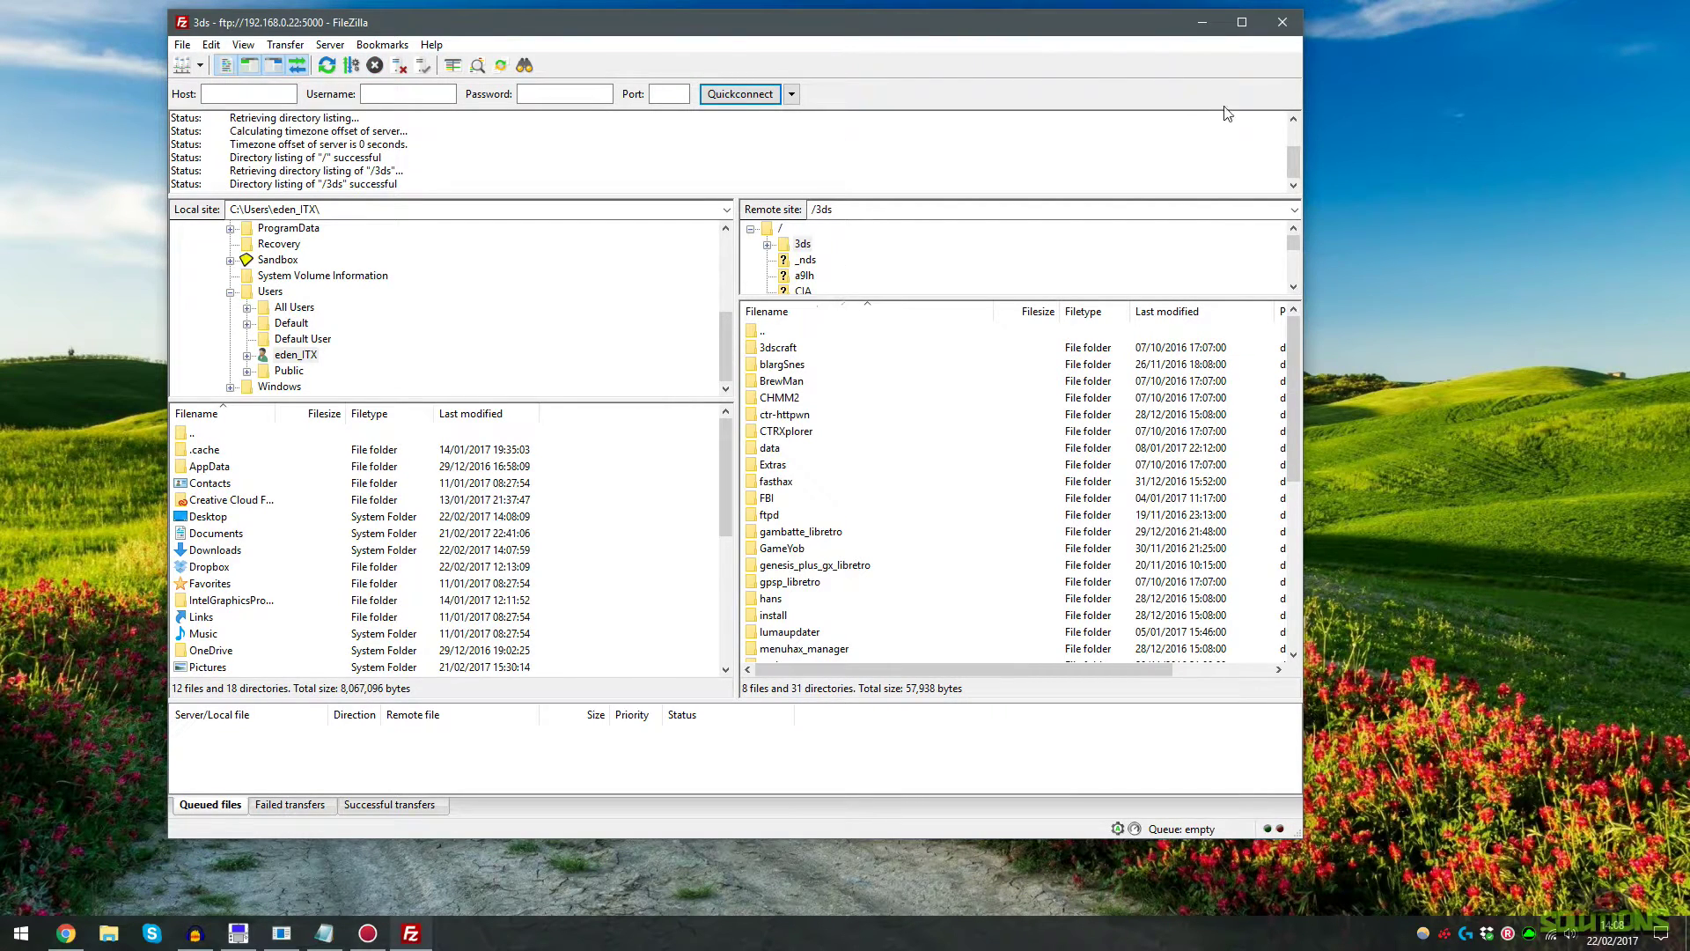
{"action": "left_click_drag", "start_coordinate": [1301, 114], "coordinate": [1532, 115]}
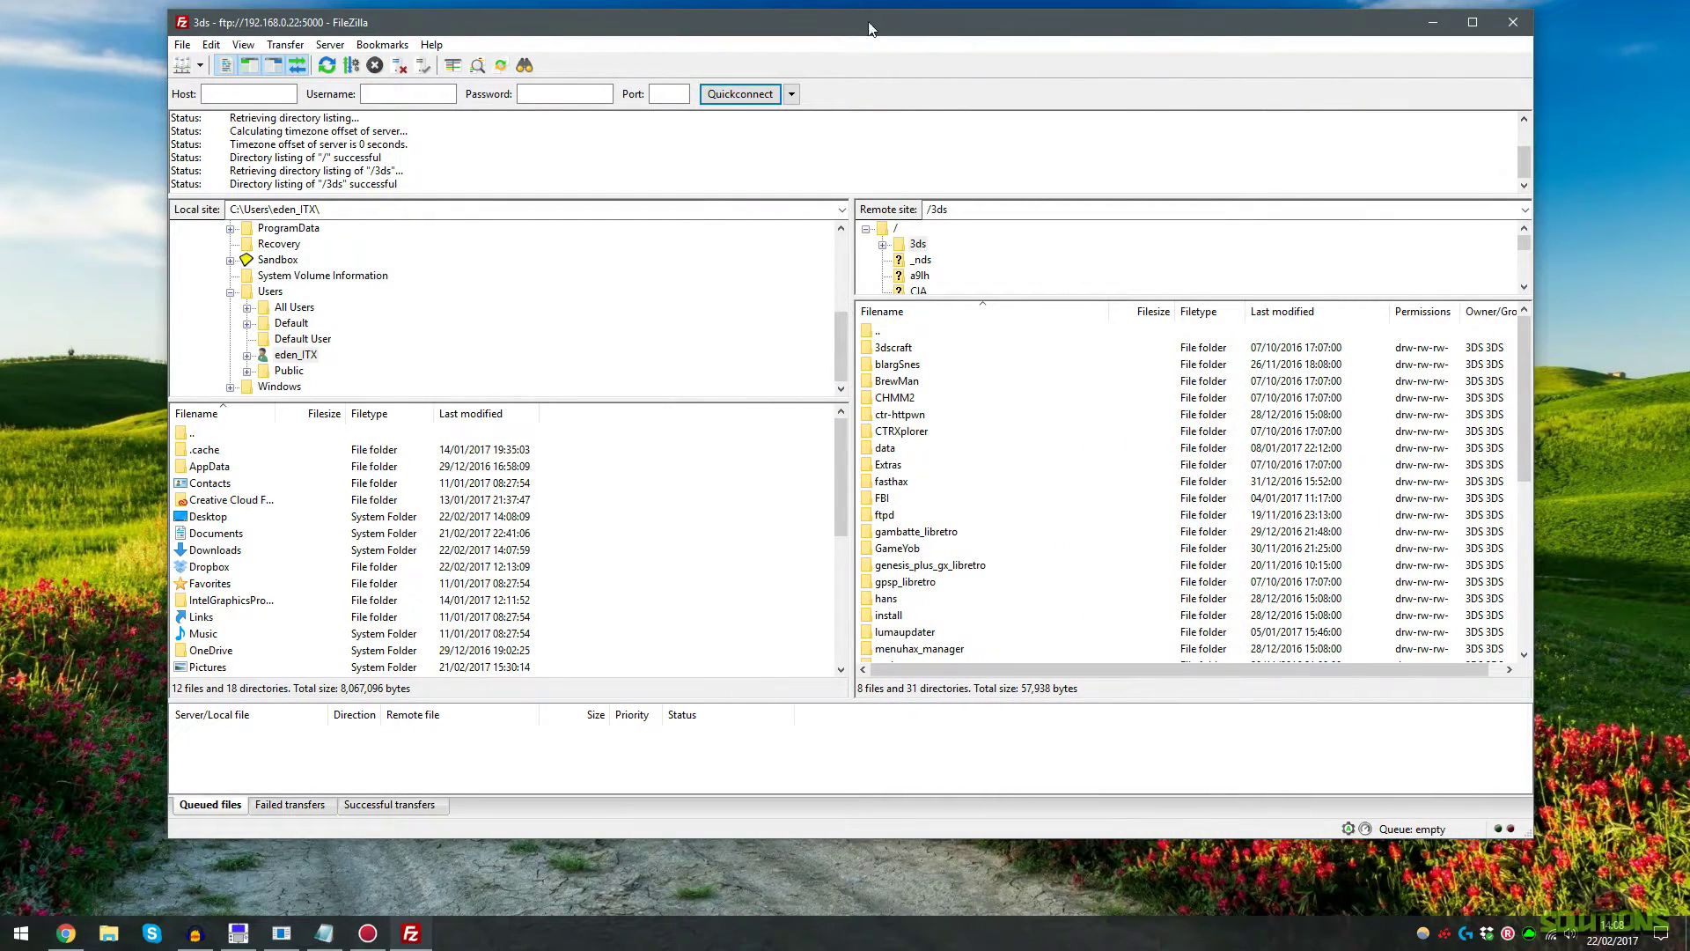
{"action": "left_click_drag", "start_coordinate": [869, 28], "coordinate": [862, 399]}
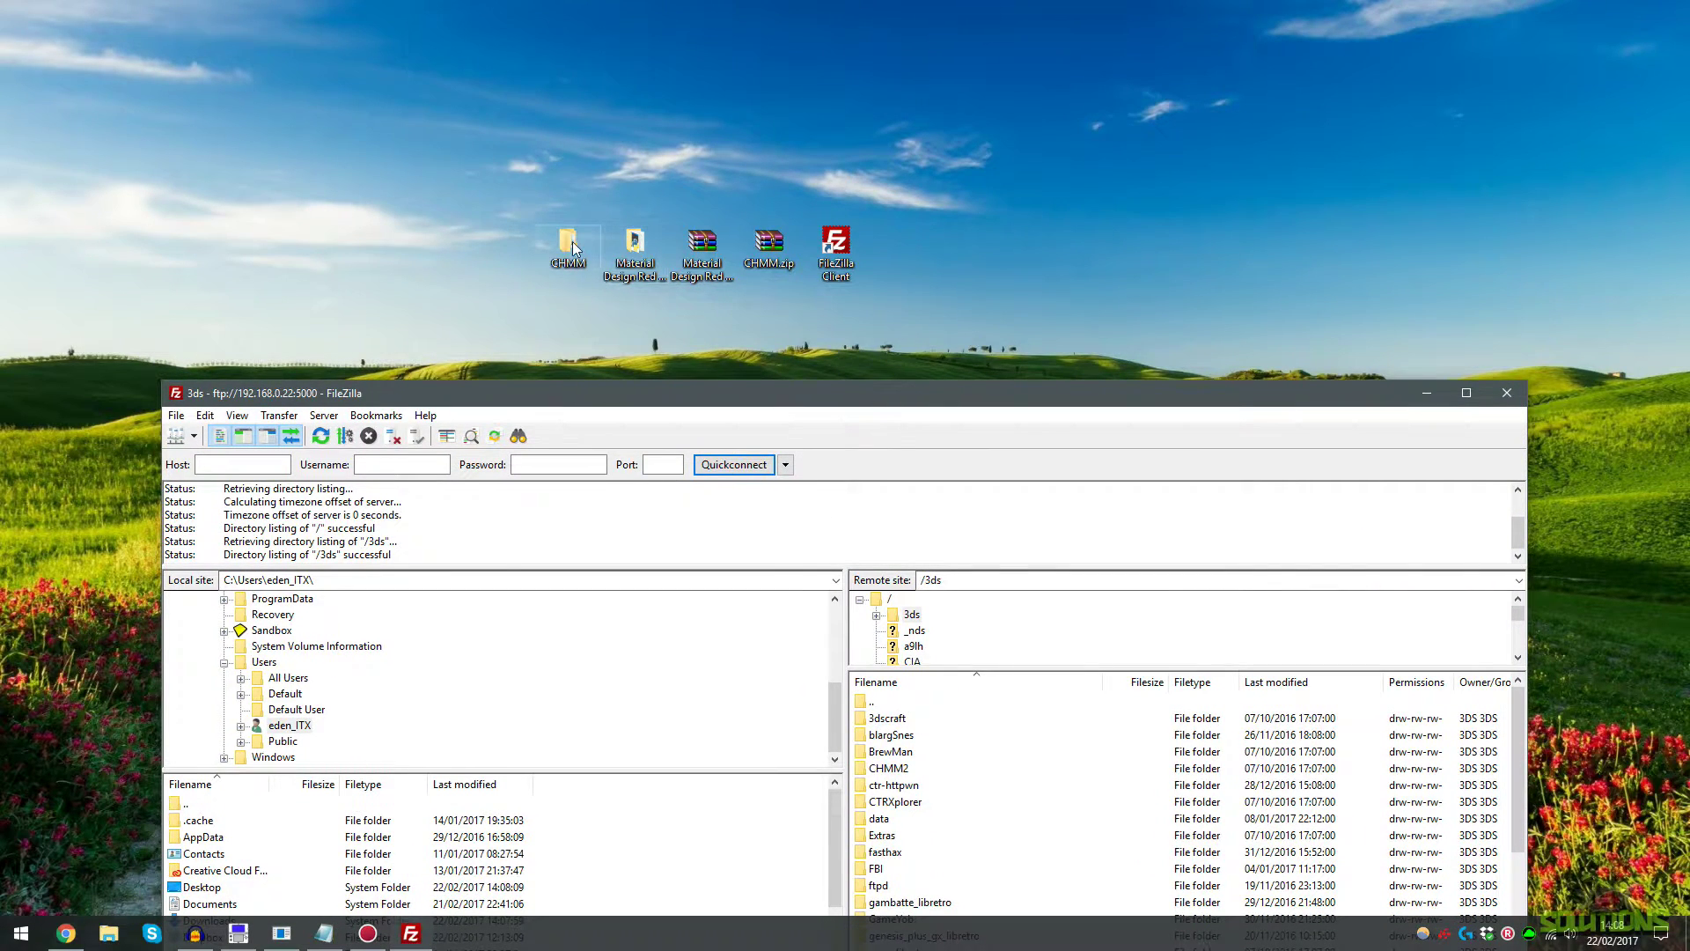
- Upload the local CHMM/3ds/CHMM2 folder into /3ds, overwriting all existing files
{"action": "double_click", "coordinate": [570, 245]}
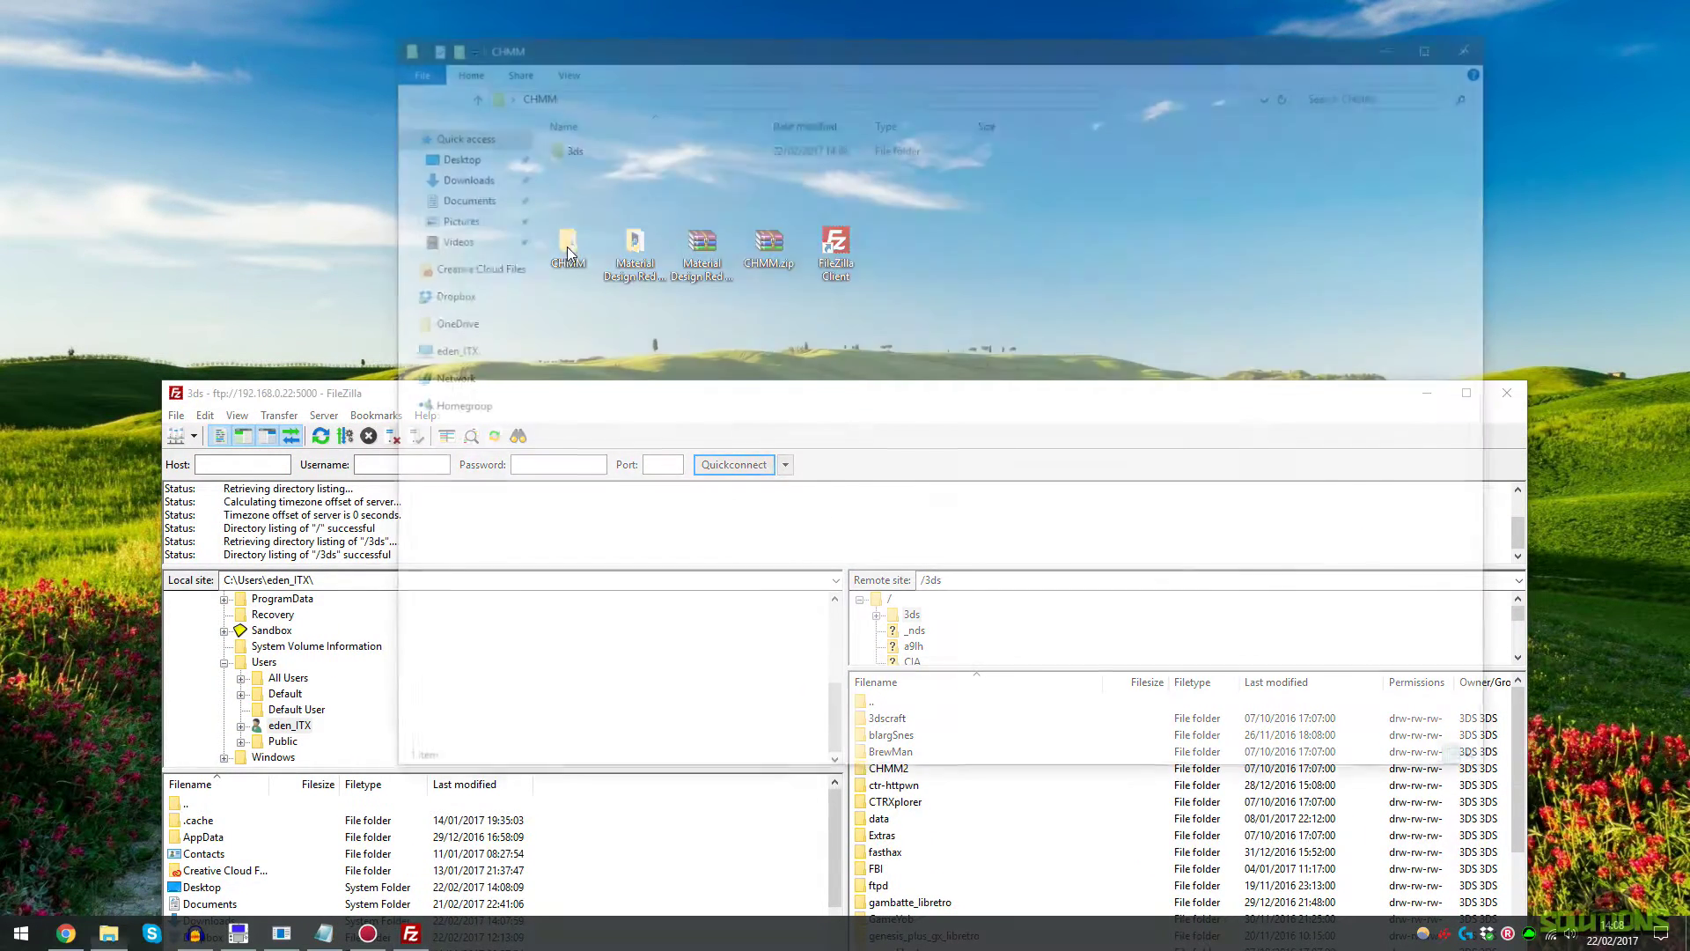
{"action": "double_click", "coordinate": [568, 146]}
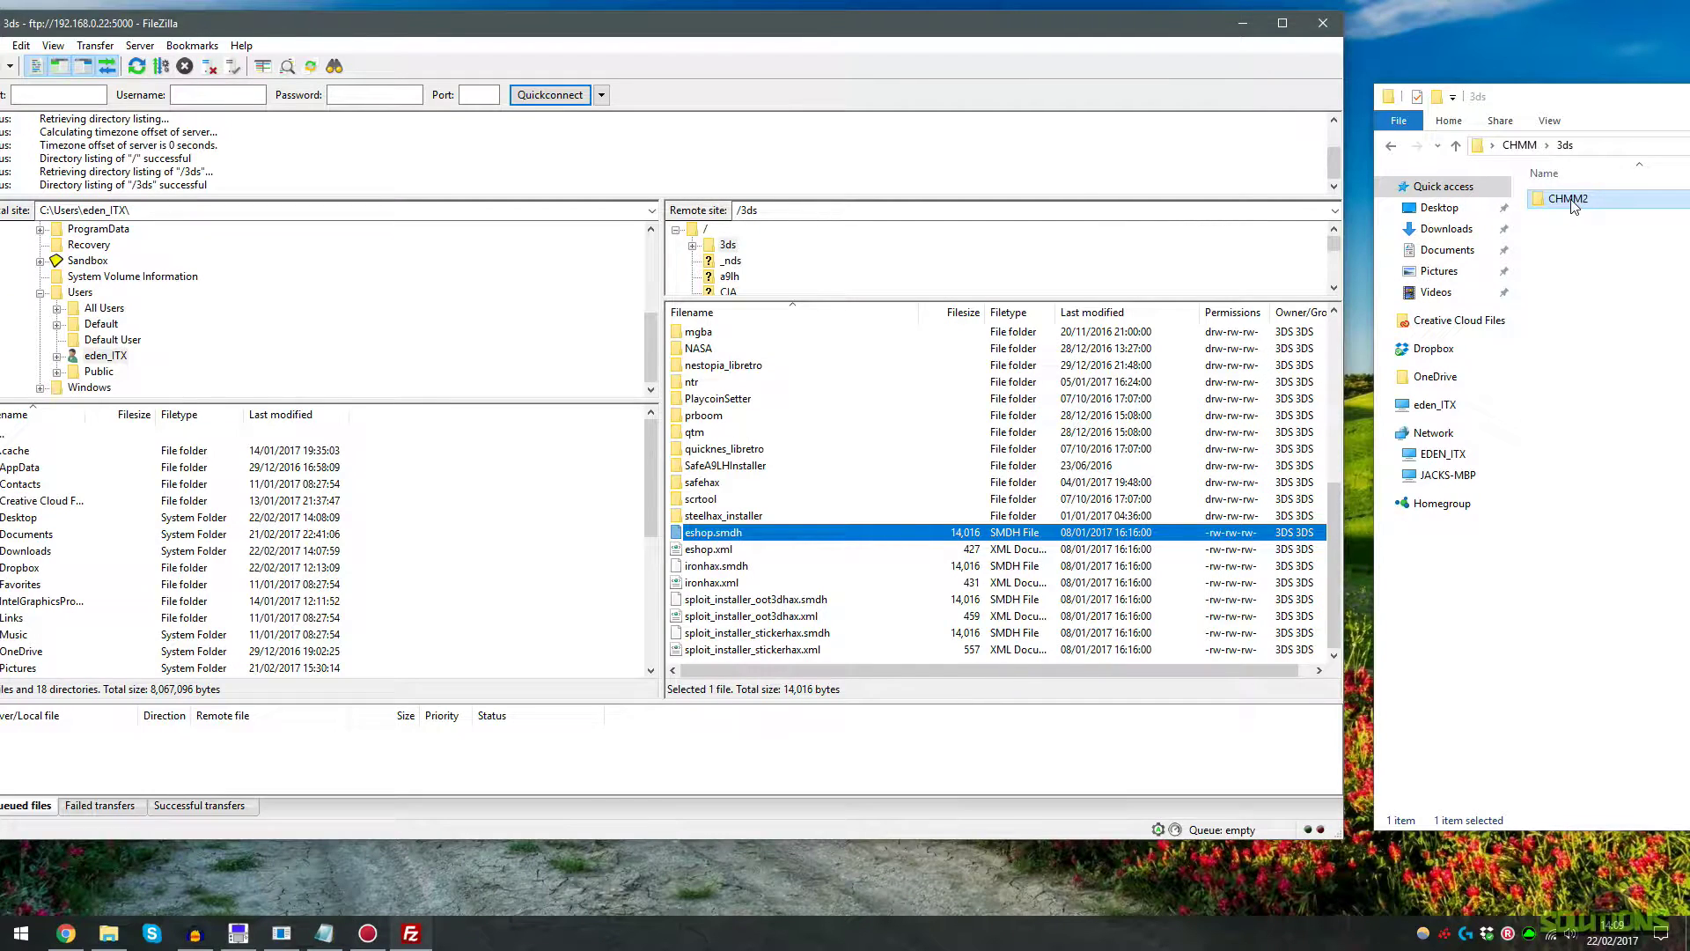
{"action": "left_click", "coordinate": [1571, 202]}
{"action": "left_click_drag", "start_coordinate": [1573, 204], "coordinate": [926, 615]}
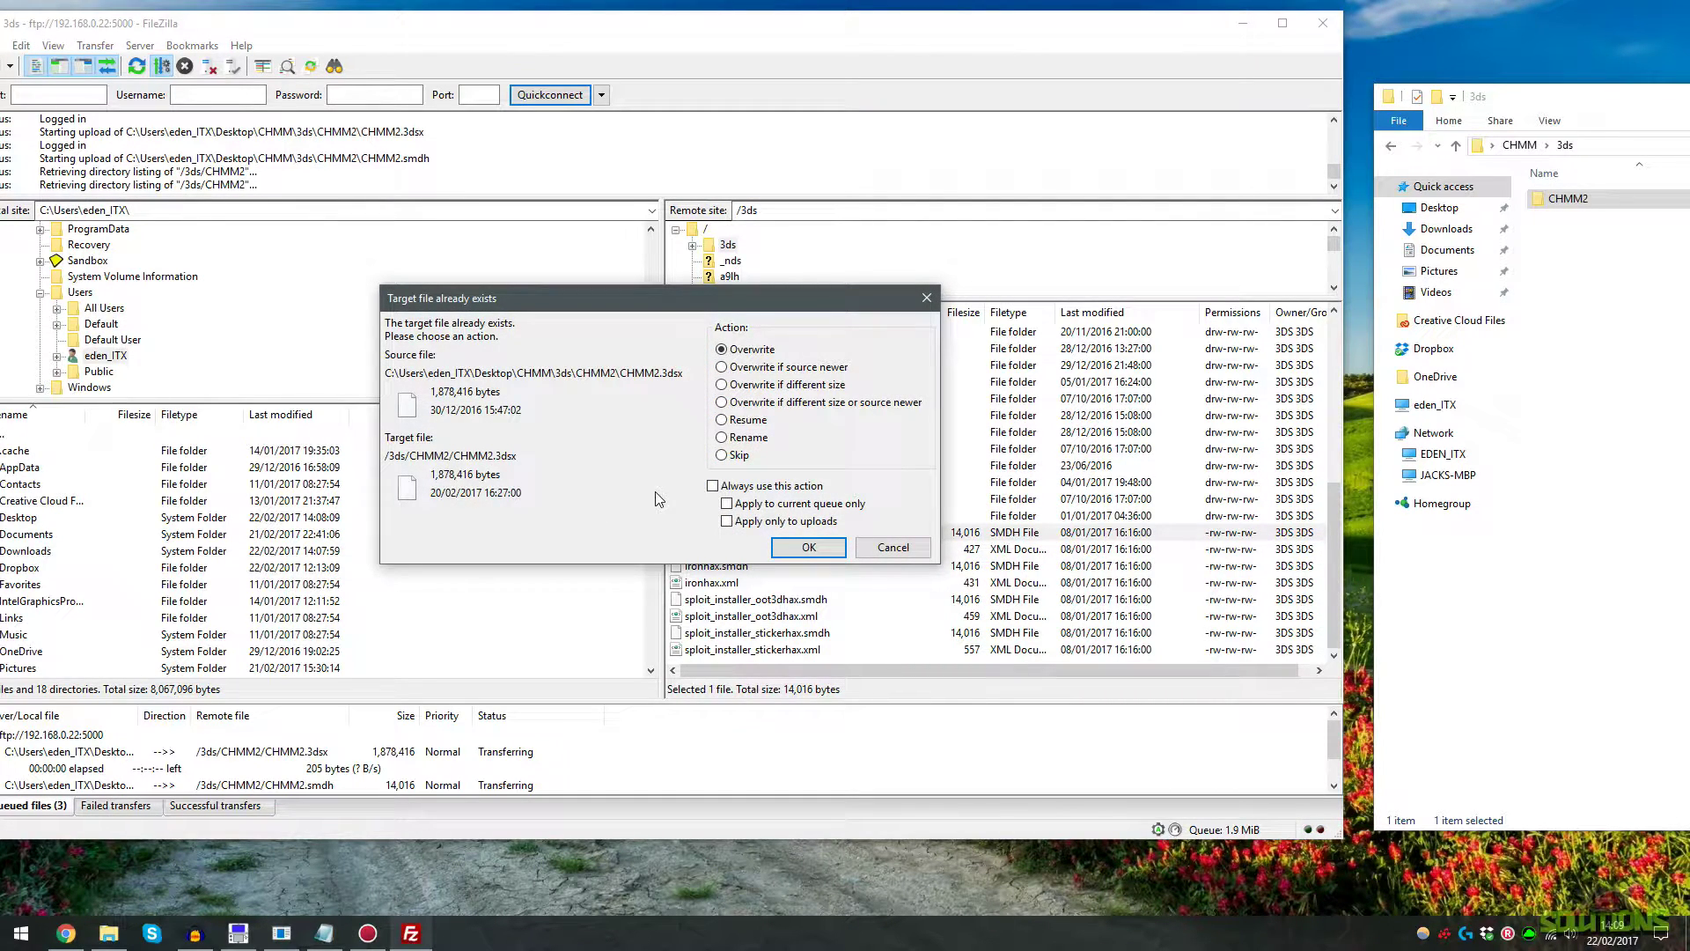
{"action": "left_click", "coordinate": [714, 485]}
{"action": "left_click", "coordinate": [807, 548]}
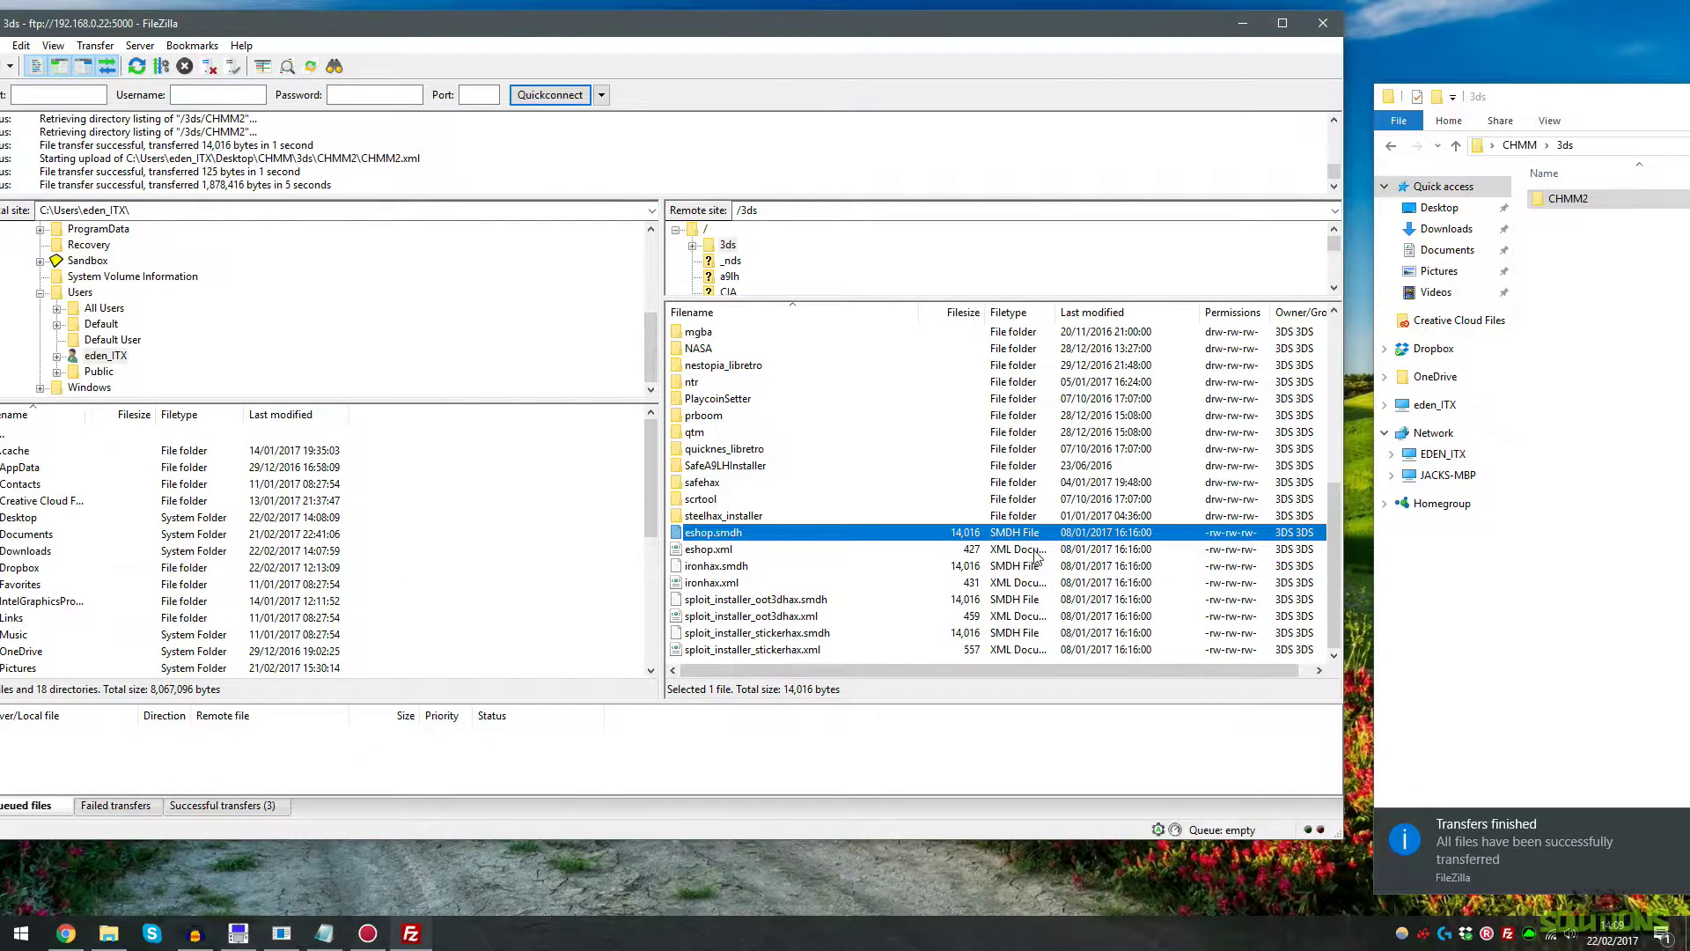
{"action": "scroll", "coordinate": [748, 401], "scroll_direction": "up", "scroll_amount": 5}
{"action": "double_click", "coordinate": [709, 333]}
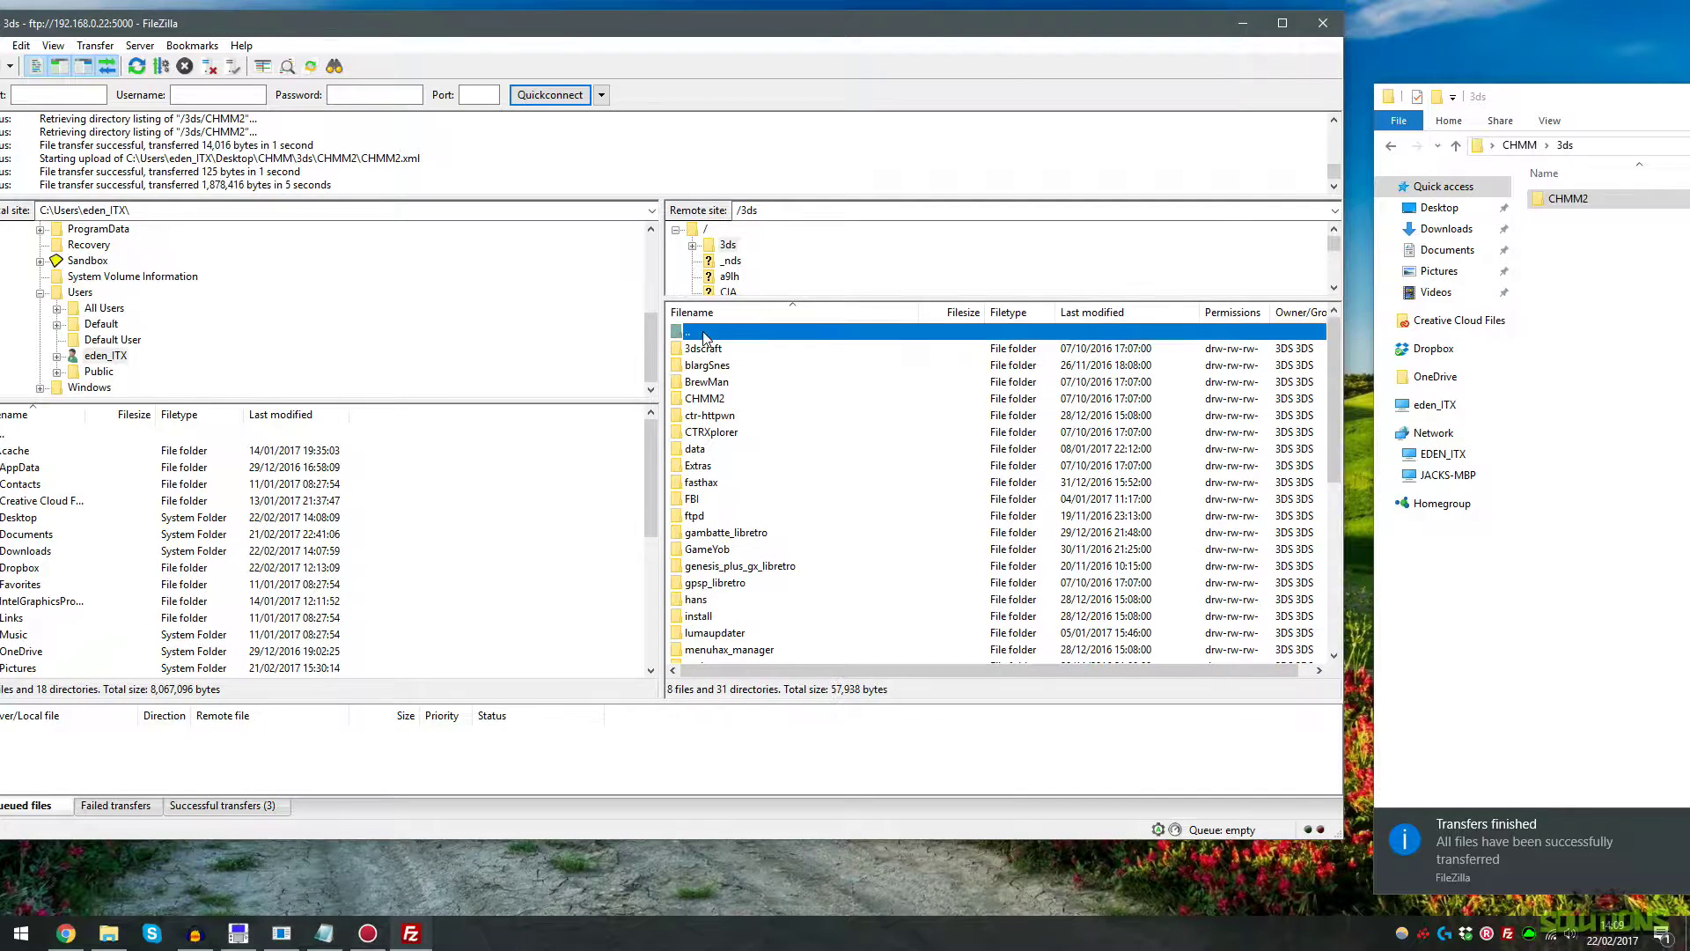
- Open the console's /Themes folder and upload the Material Design Red & Grey folder into it
{"action": "scroll", "coordinate": [730, 475], "scroll_direction": "up", "scroll_amount": 6}
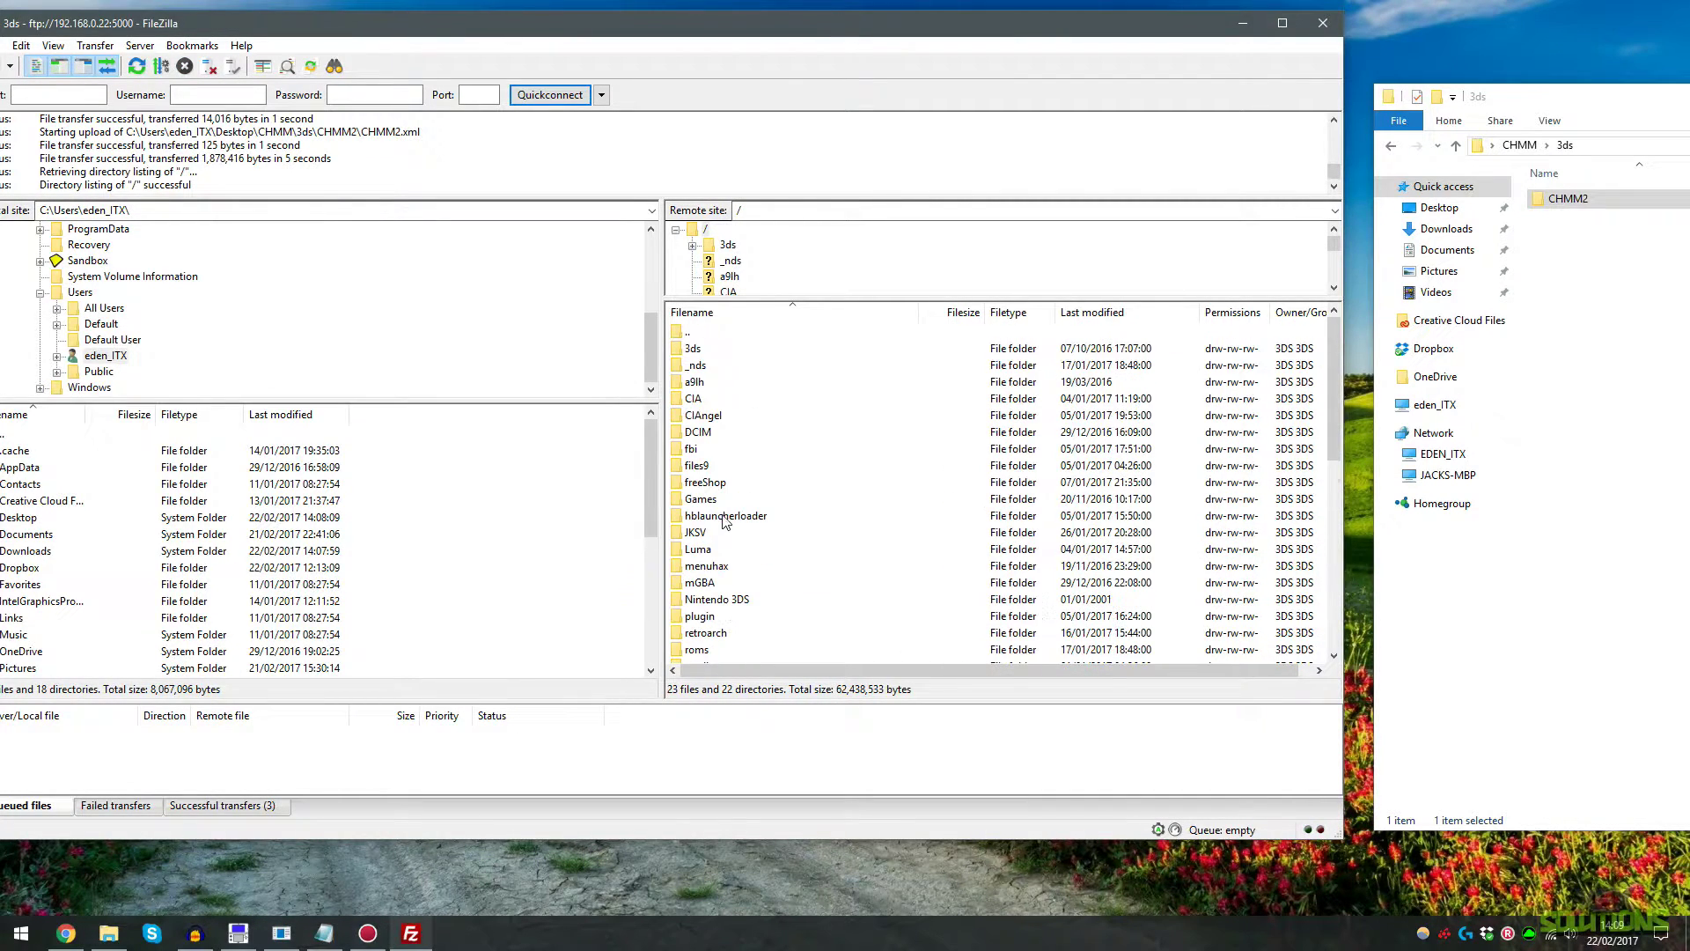
{"action": "scroll", "coordinate": [724, 520], "scroll_direction": "down", "scroll_amount": 5}
{"action": "left_click", "coordinate": [707, 450]}
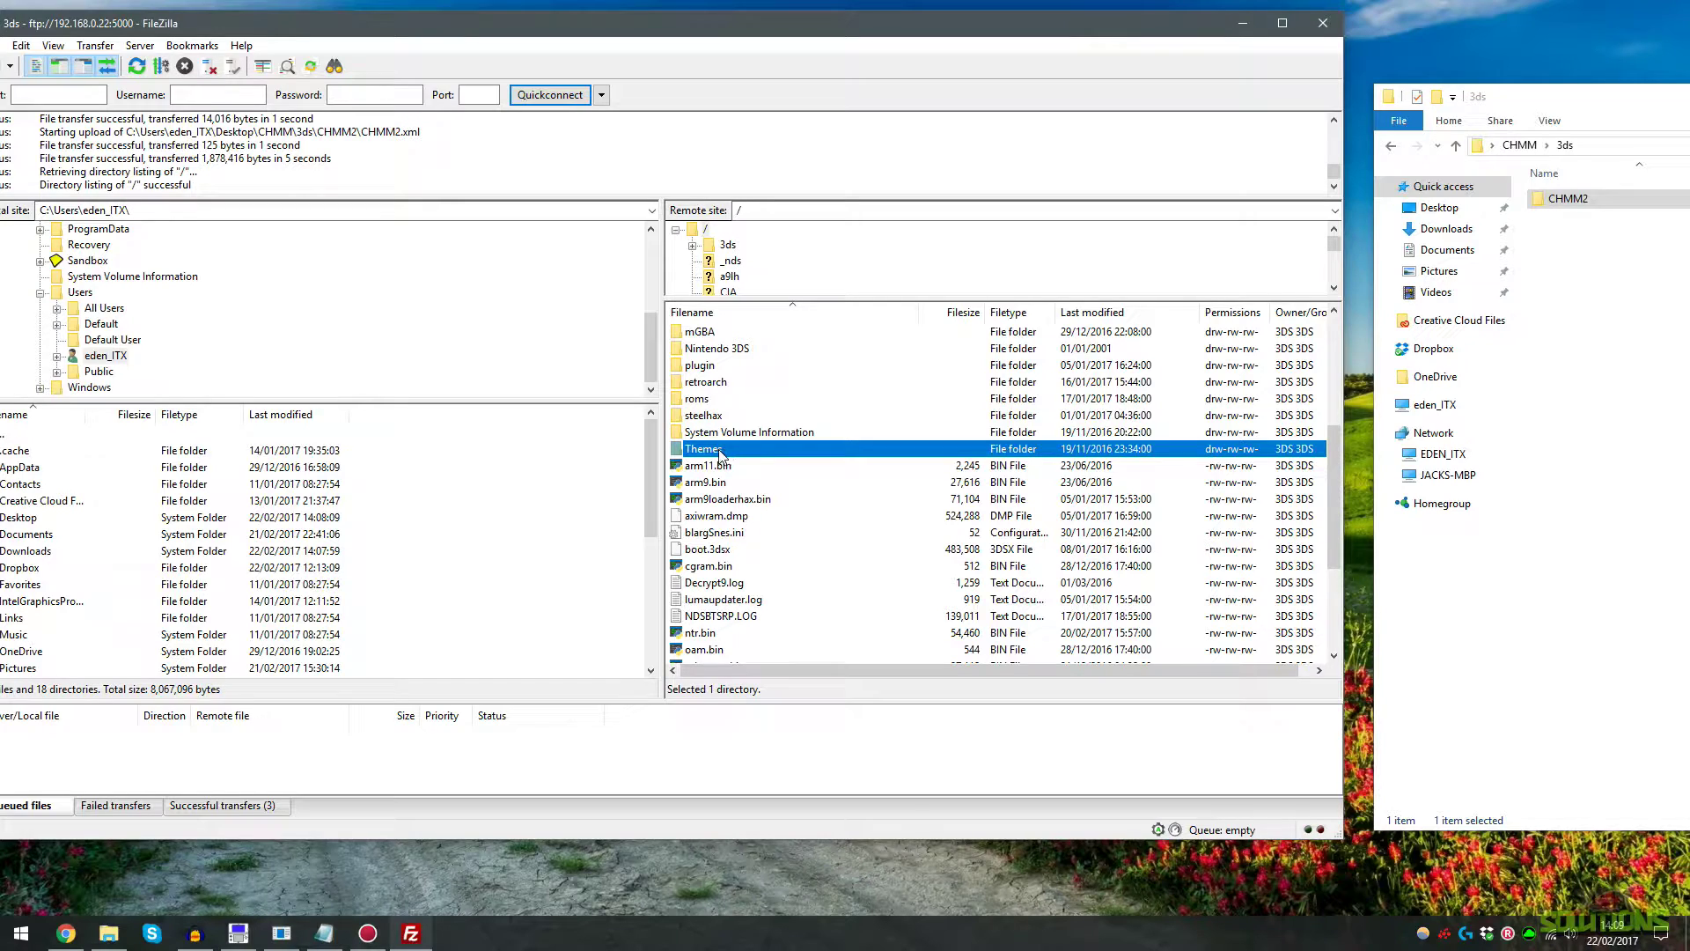
{"action": "double_click", "coordinate": [720, 451]}
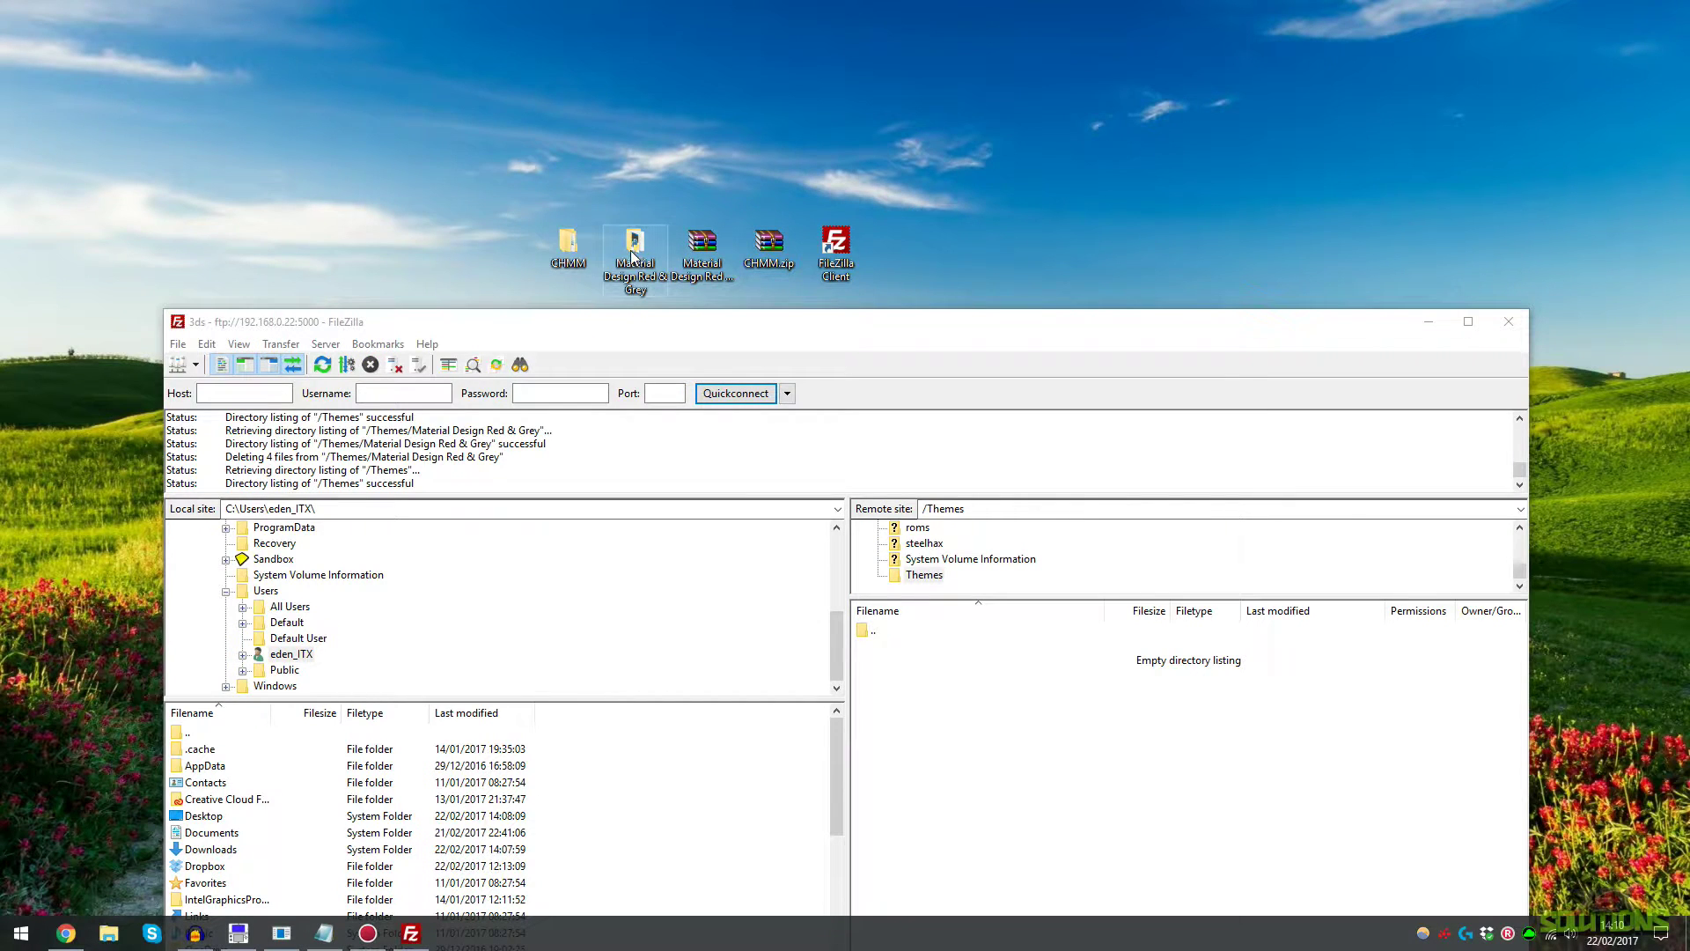
{"action": "left_click_drag", "start_coordinate": [632, 256], "coordinate": [928, 734]}
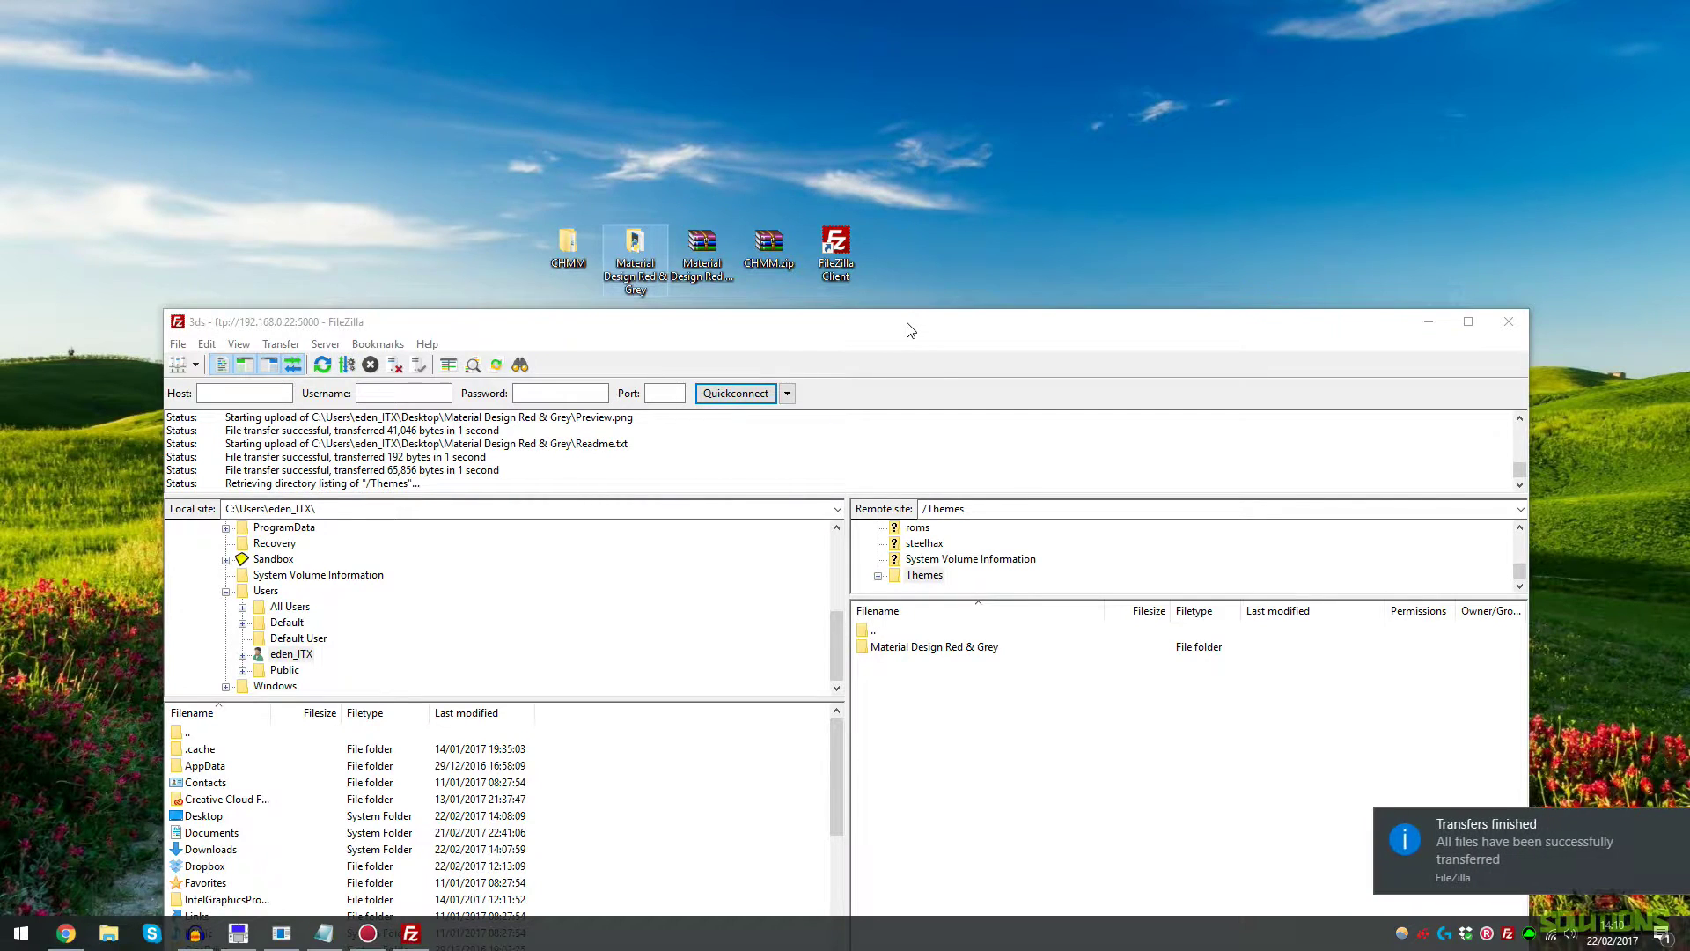
{"action": "left_click_drag", "start_coordinate": [909, 329], "coordinate": [900, 55]}
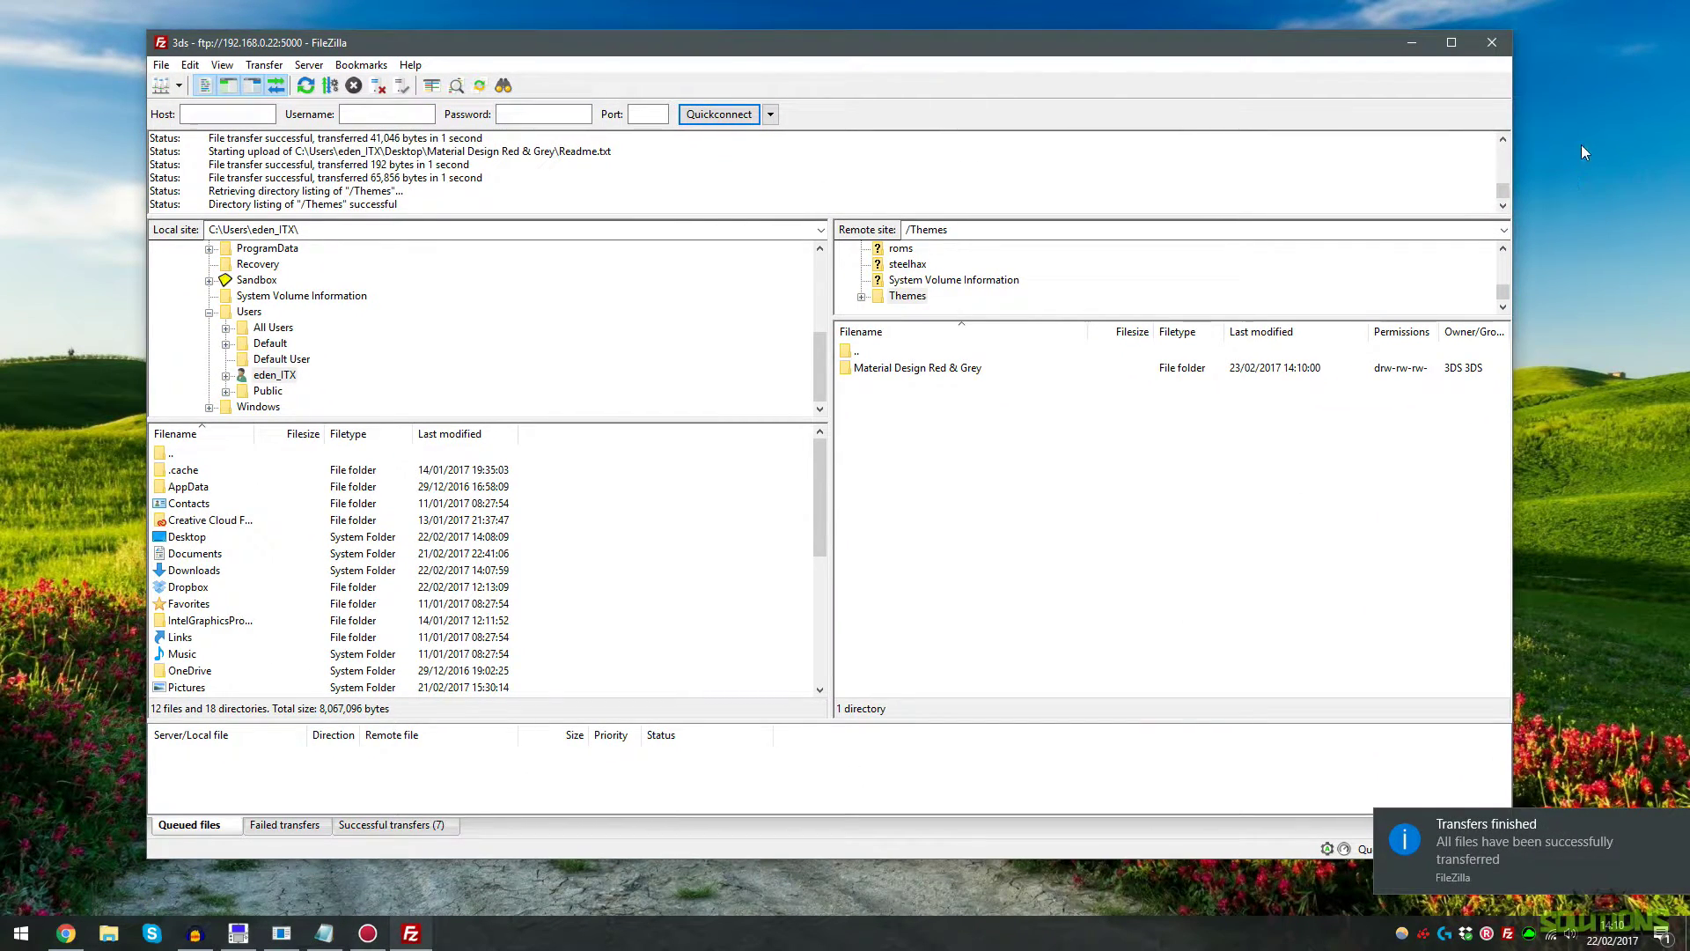
- Close FileZilla and launch Nintendo 3DS Sound past its intro screens
{"action": "left_click", "coordinate": [1494, 44]}
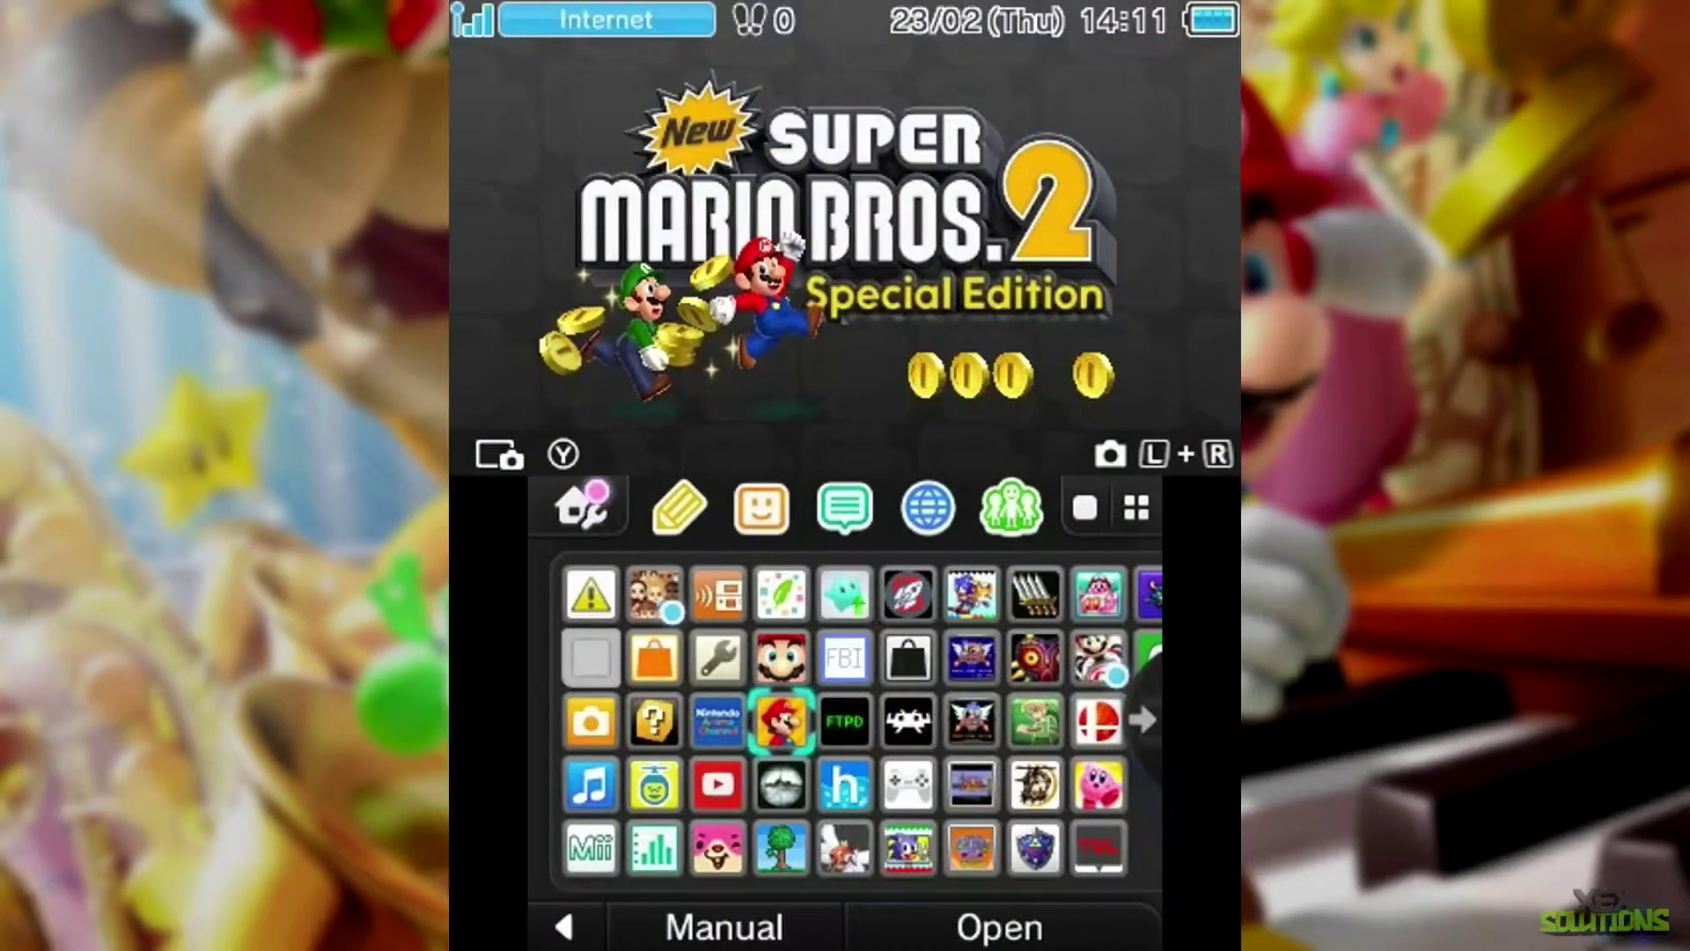
{"action": "left_click", "coordinate": [589, 784]}
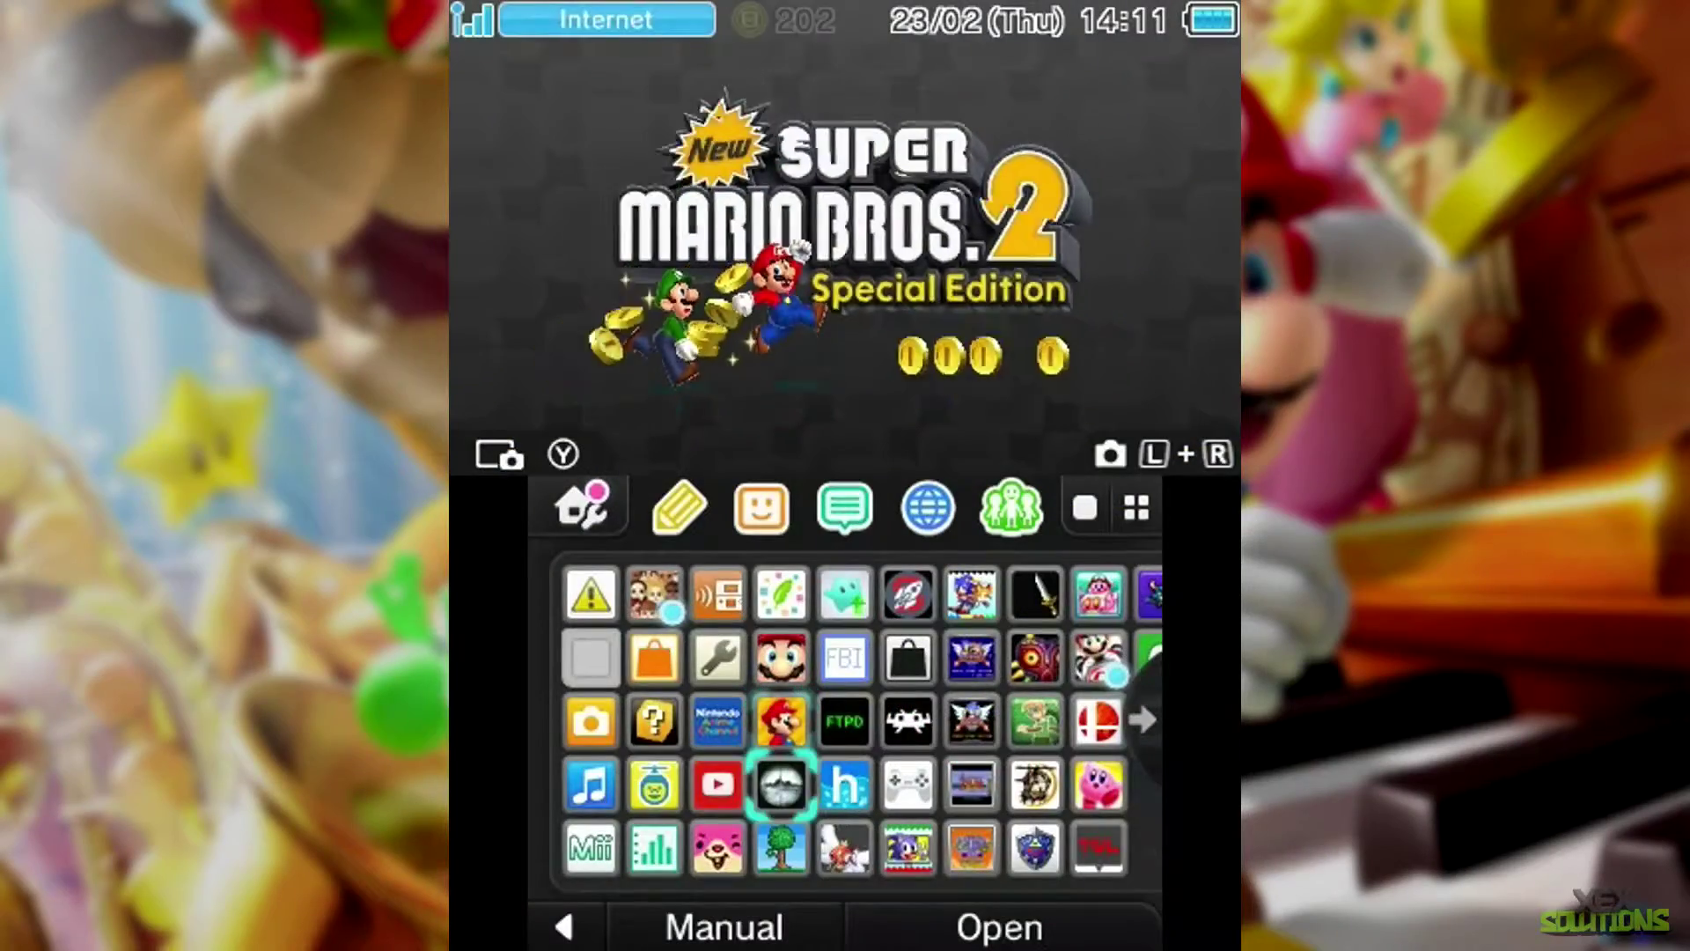
{"action": "left_click", "coordinate": [946, 927]}
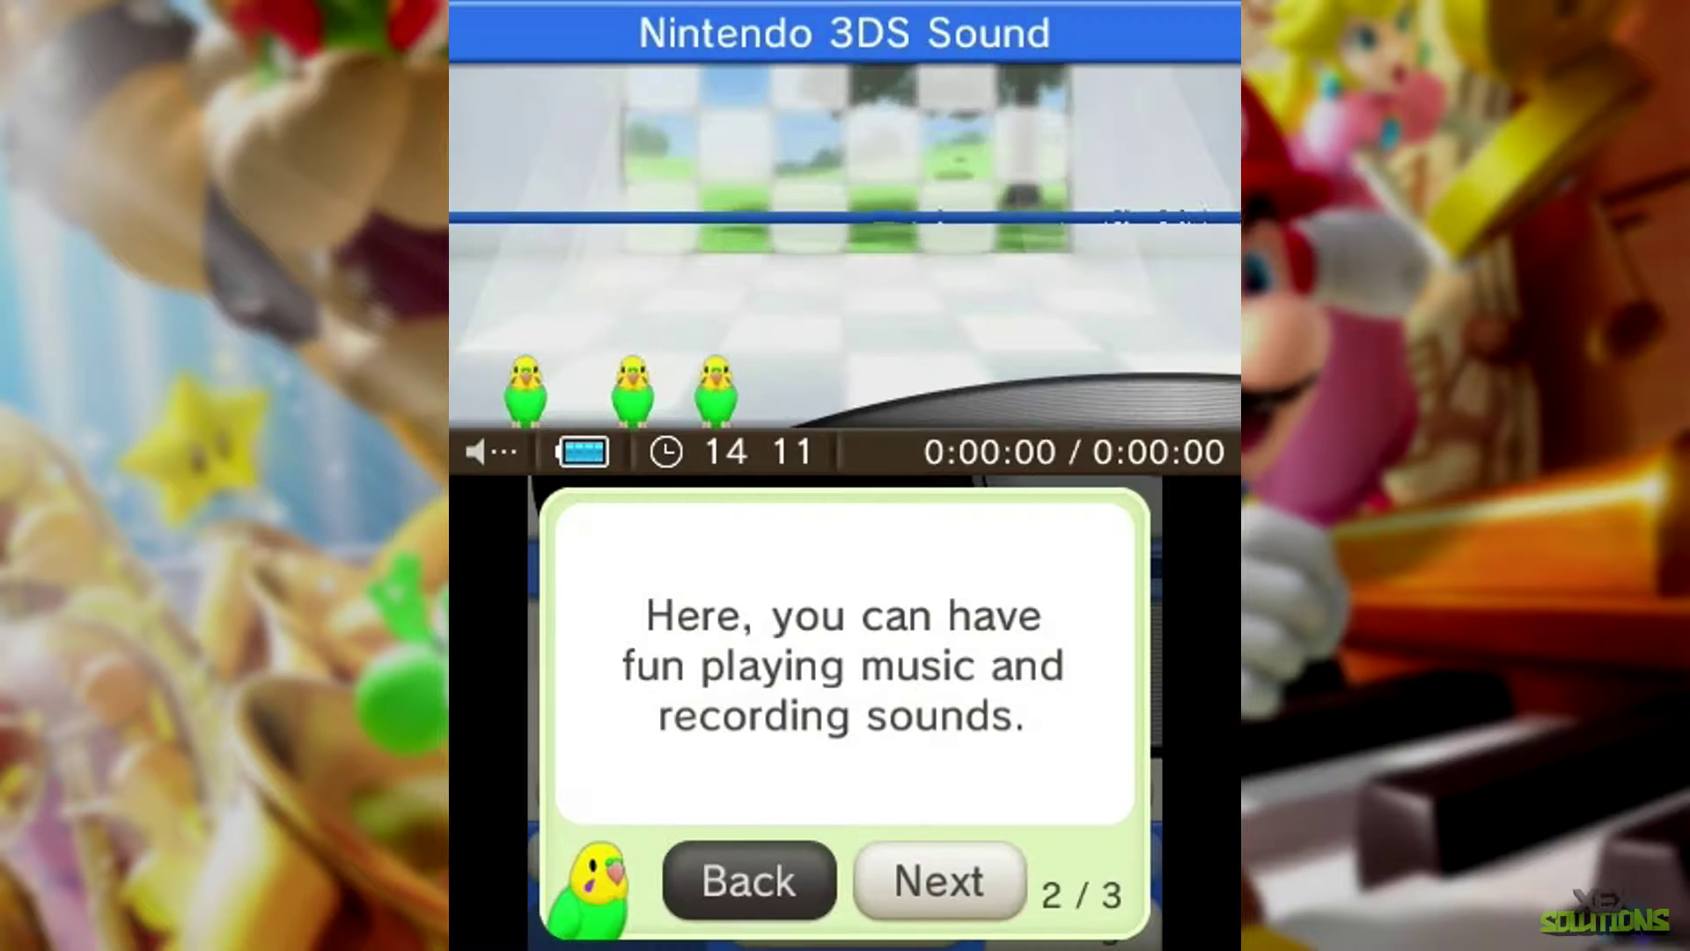
{"action": "left_click", "coordinate": [939, 881]}
{"action": "left_click", "coordinate": [940, 880]}
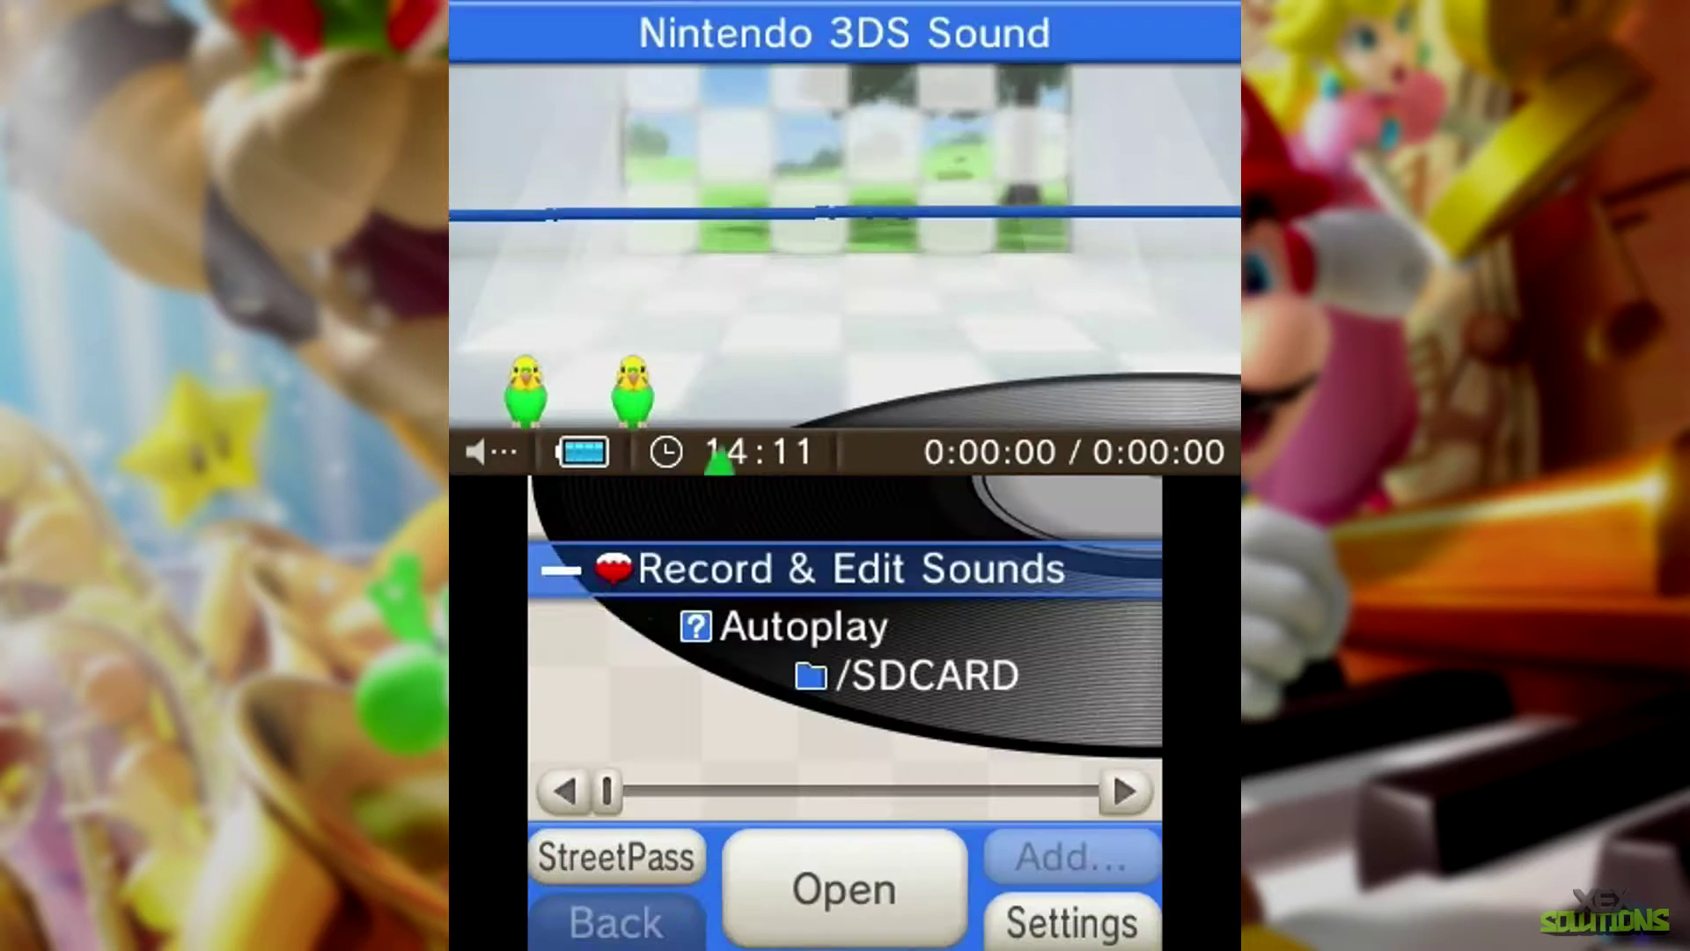
- Start the Homebrew Launcher from /SDCARD and scroll down to CHMM2
{"action": "left_click", "coordinate": [927, 675]}
{"action": "left_click", "coordinate": [845, 892]}
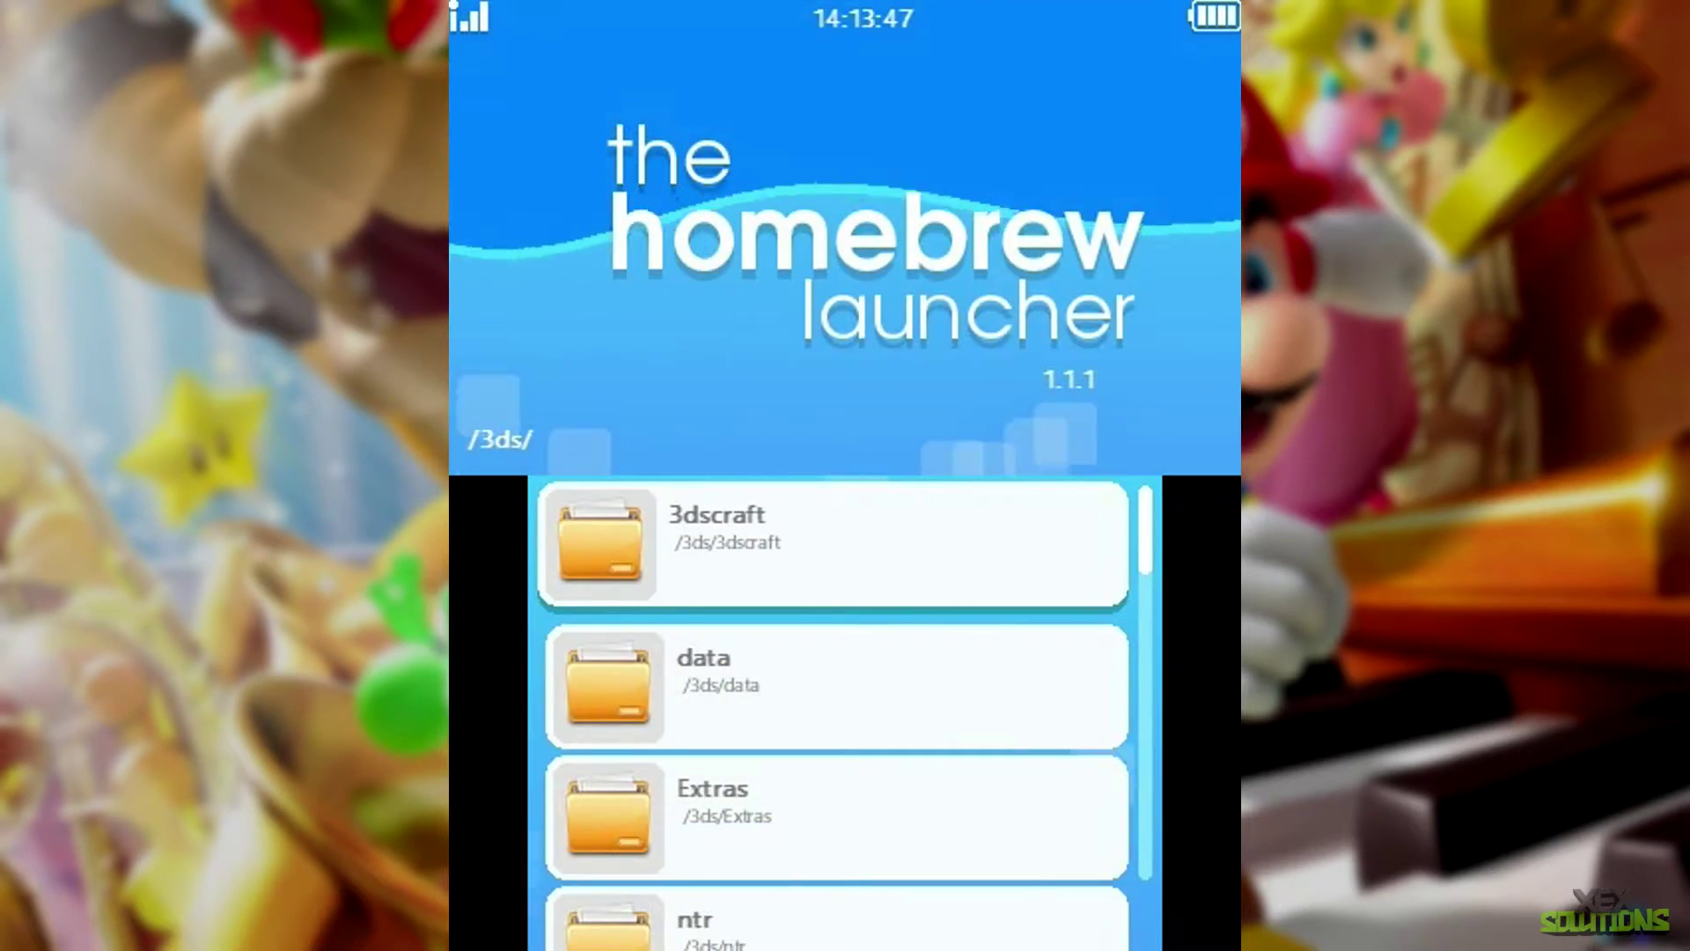
{"action": "scroll", "coordinate": [845, 713], "scroll_direction": "down", "scroll_amount": 5}
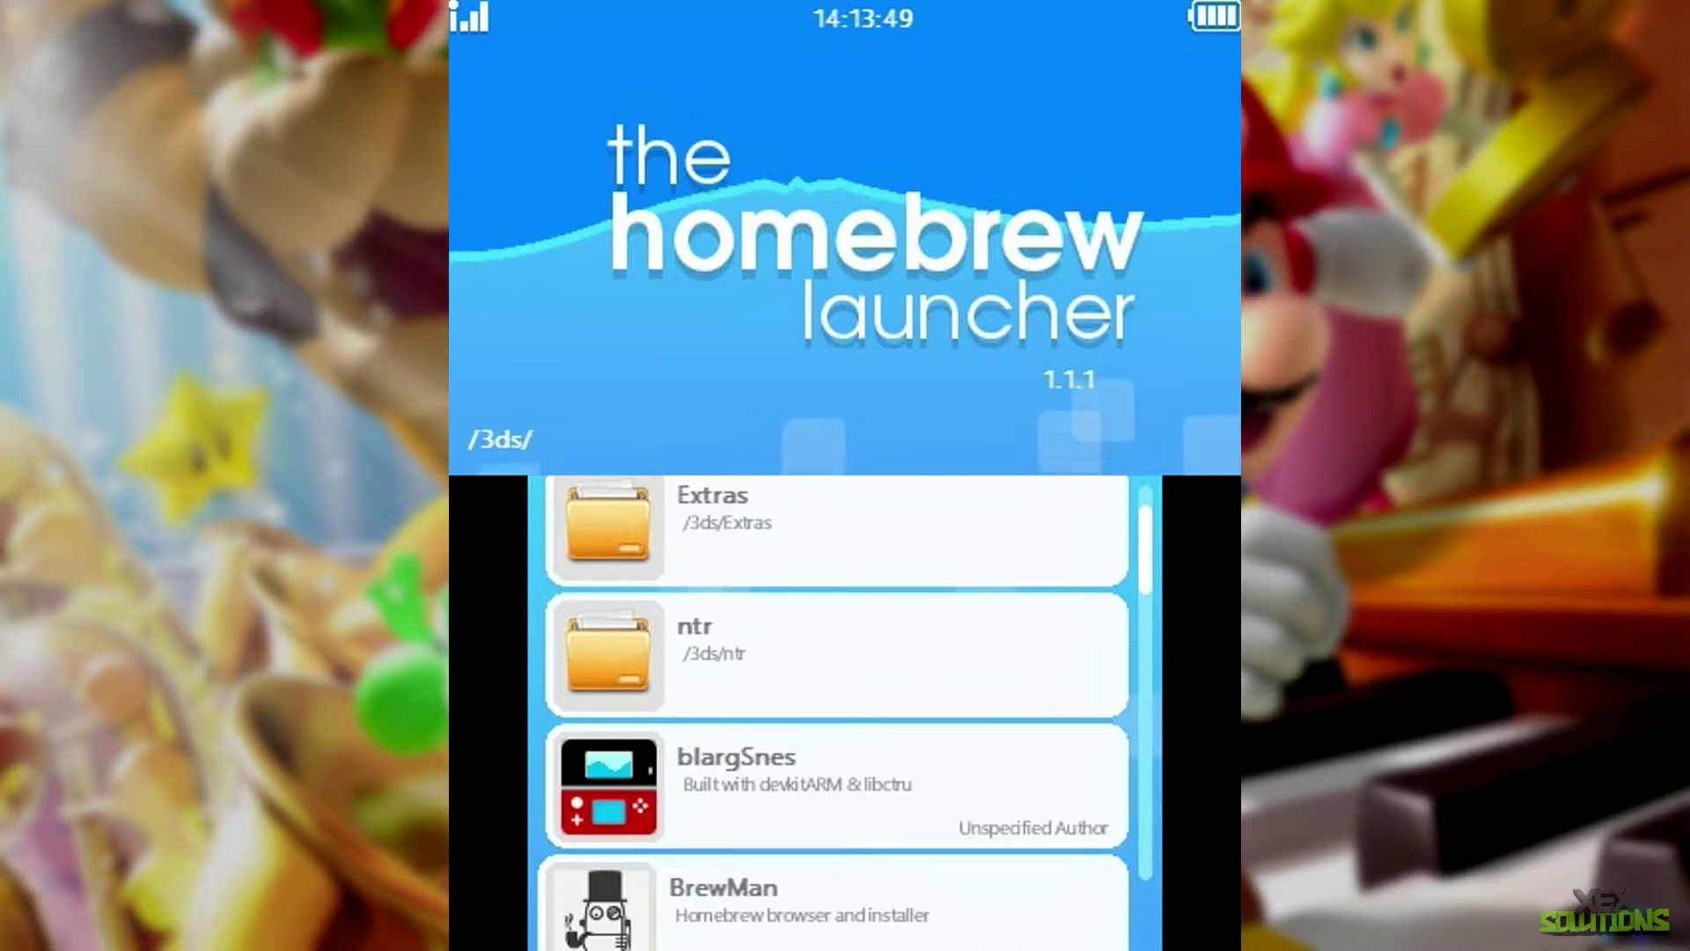
{"action": "scroll", "coordinate": [831, 731], "scroll_direction": "down", "scroll_amount": 1}
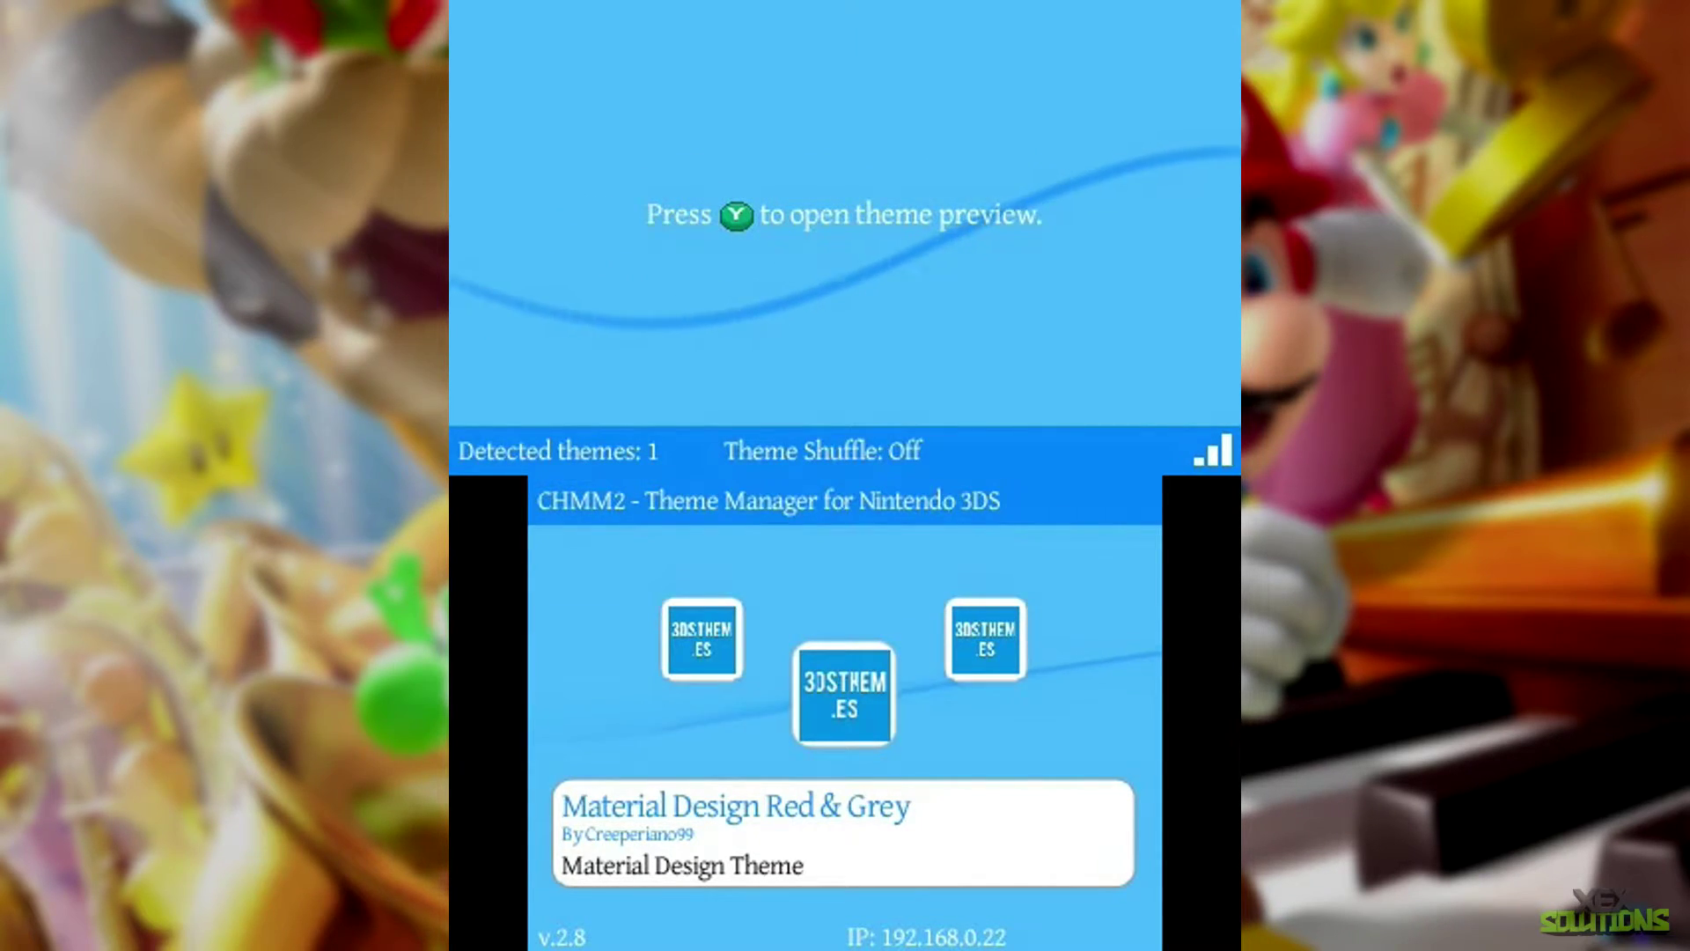
- Preview the Material Design Red & Grey theme, then install it
{"action": "key", "text": "y"}
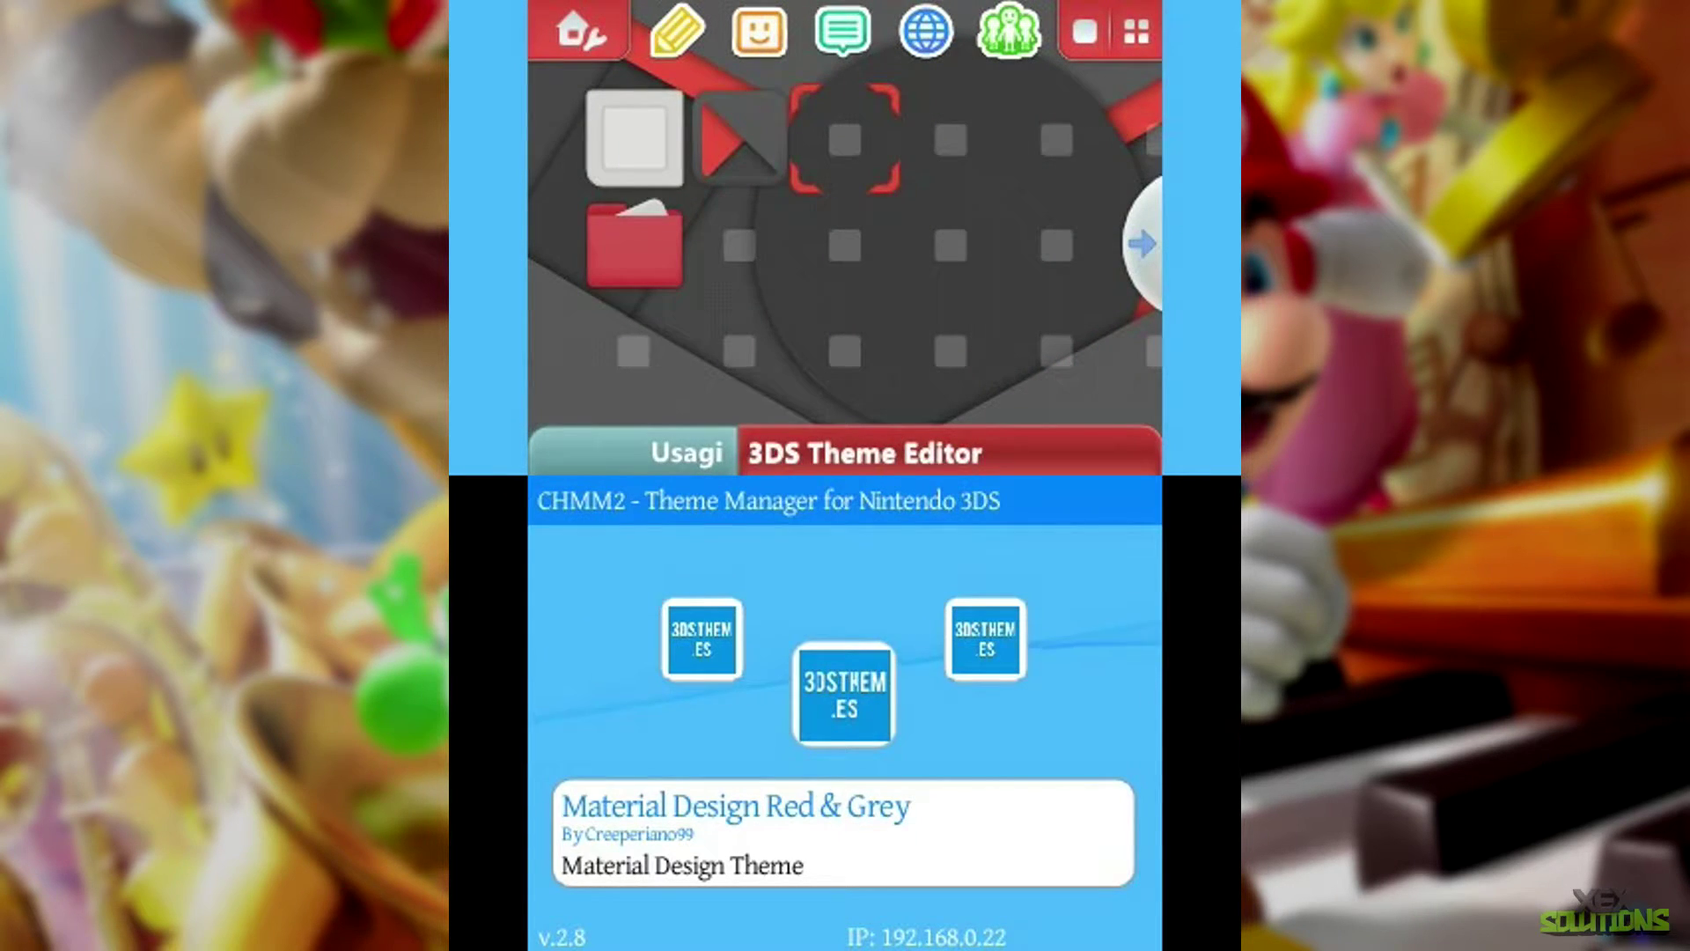
{"action": "key", "text": "y"}
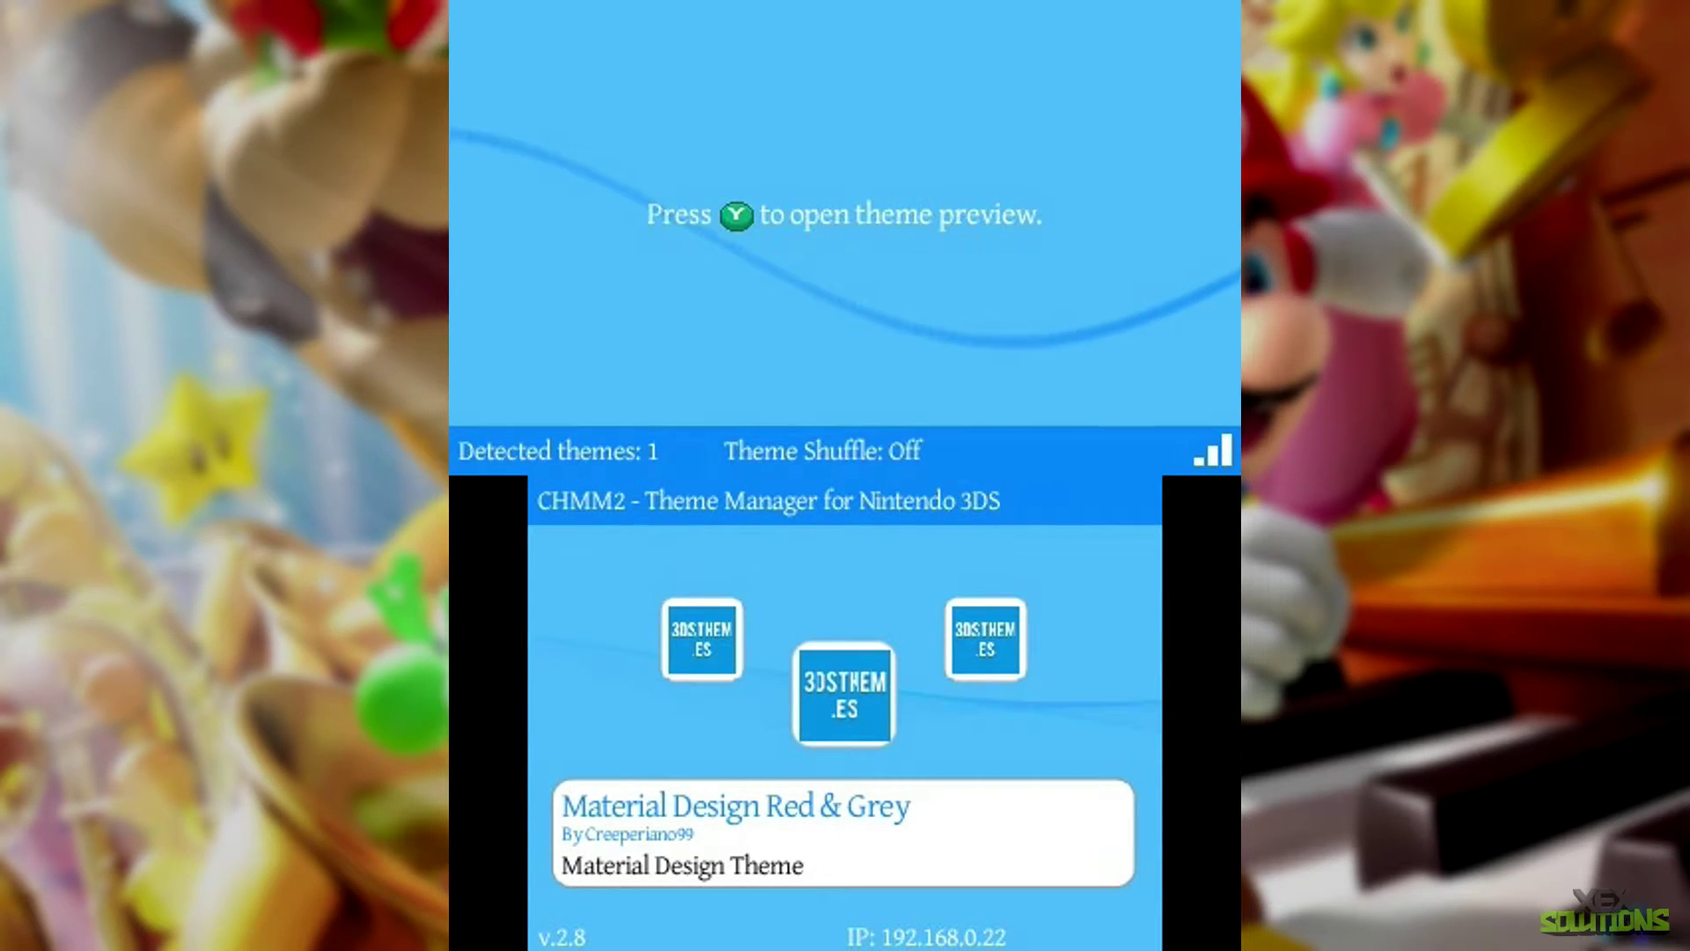
{"action": "key", "text": "a"}
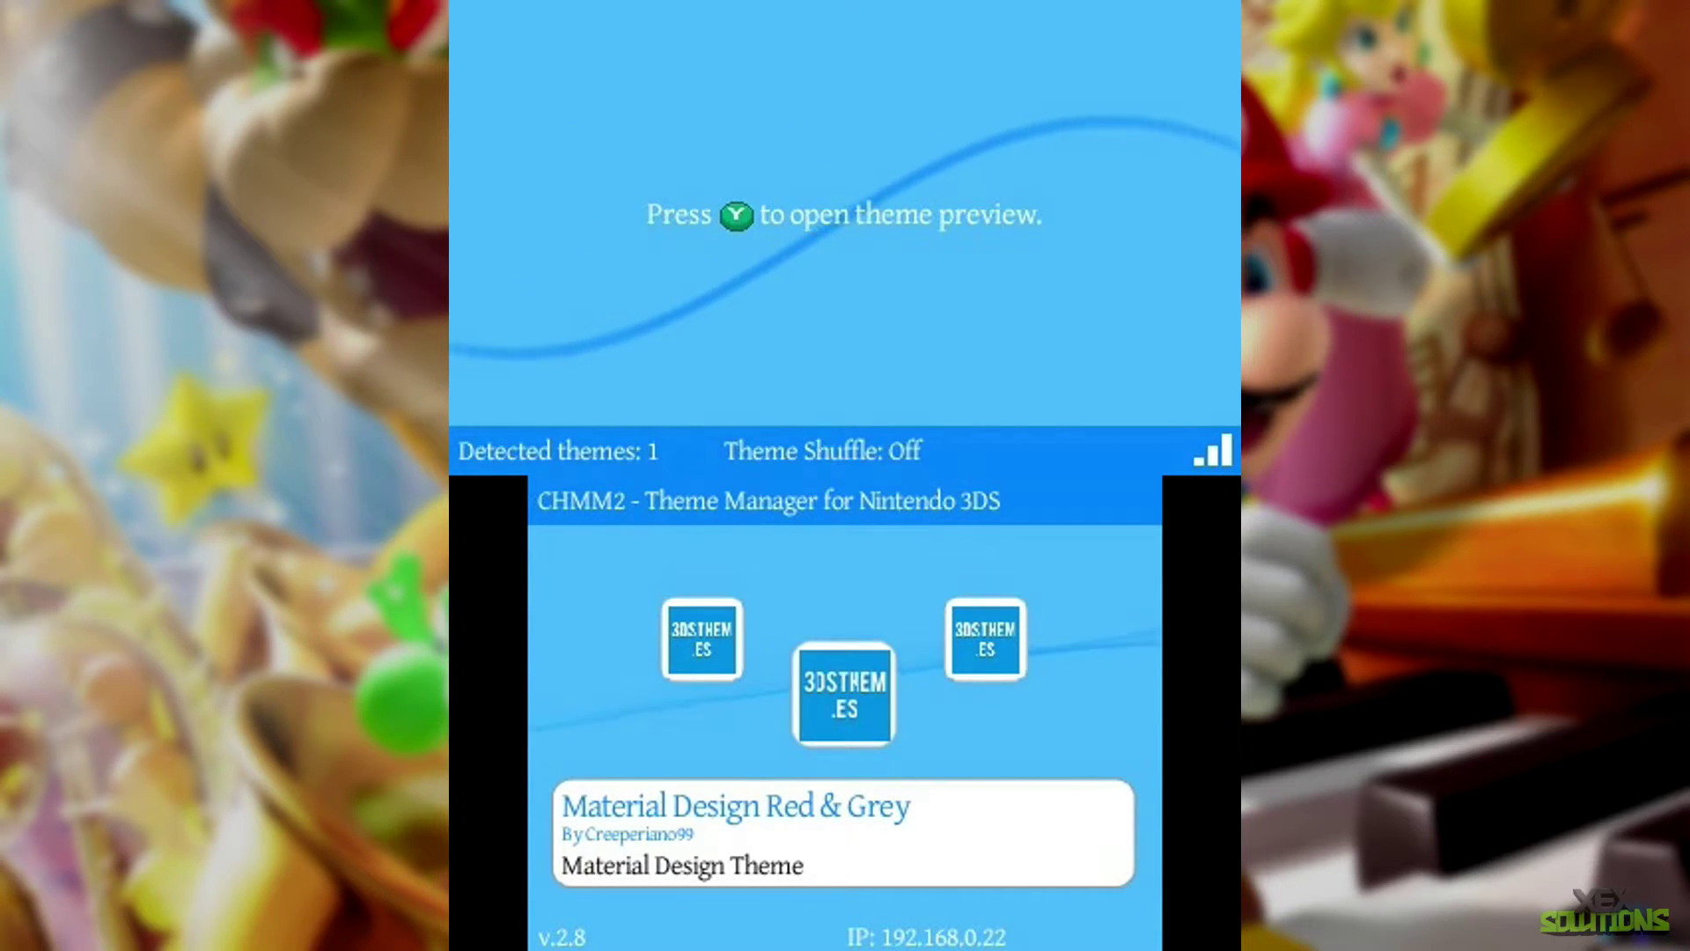
- Exit CHMM2 through its Start menu
{"action": "key", "text": "Return"}
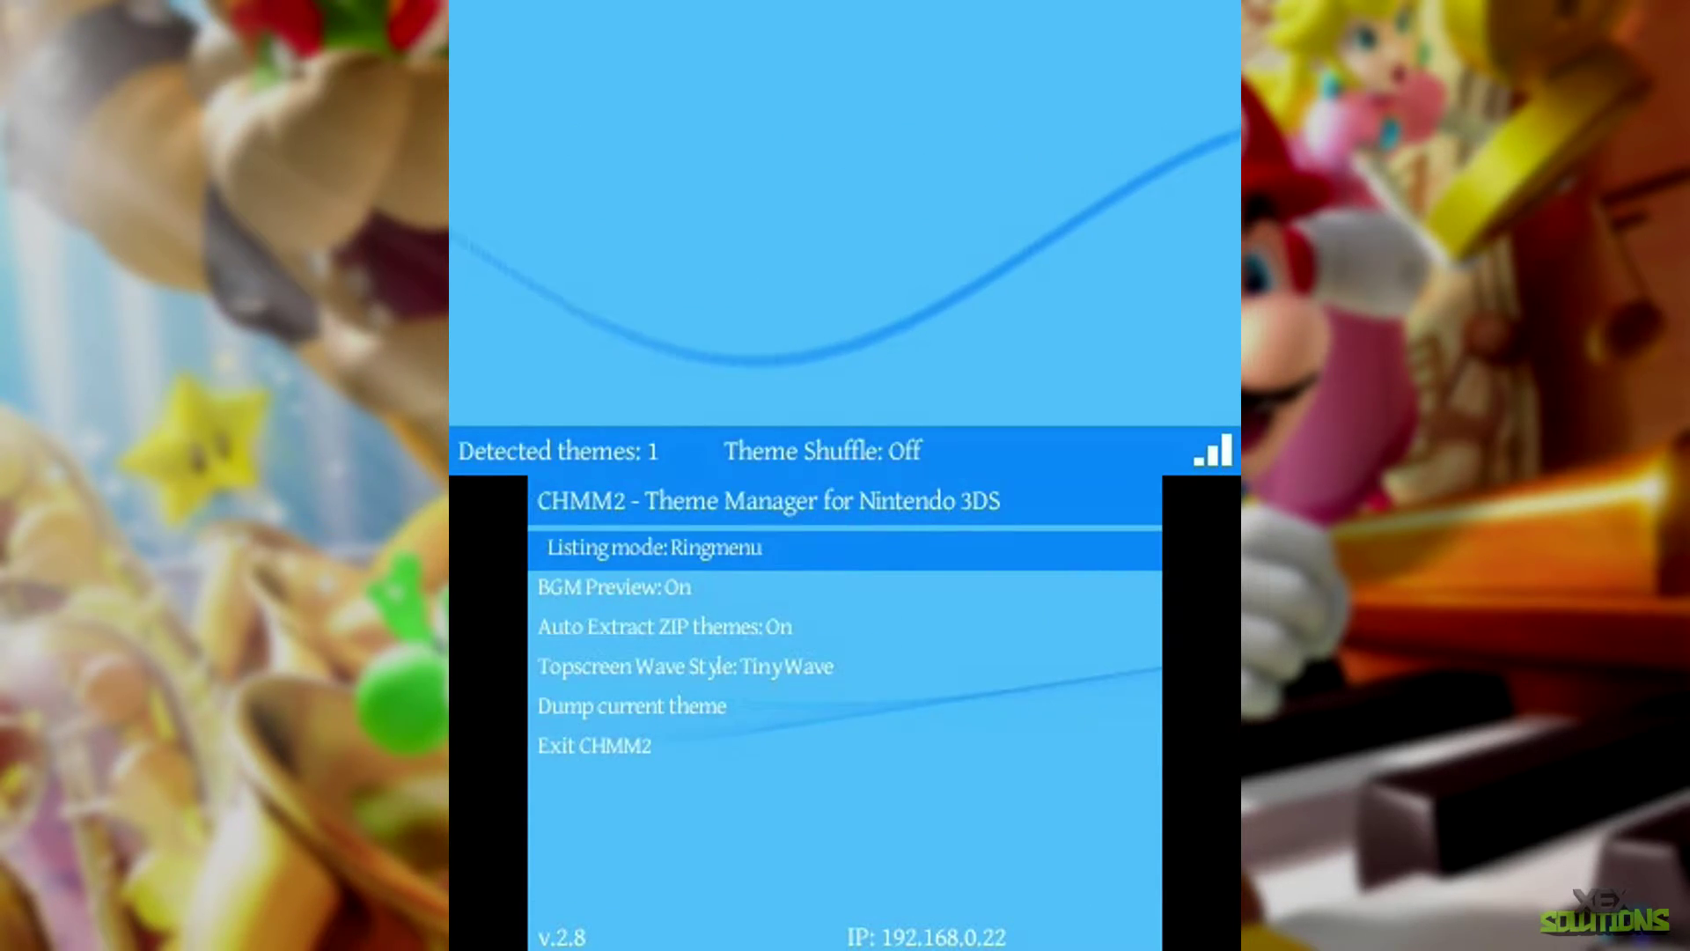
{"action": "key", "text": "Down"}
{"action": "key", "text": "Down"}
{"action": "key", "text": "Down"}
{"action": "key", "text": "Down"}
{"action": "key", "text": "Down"}
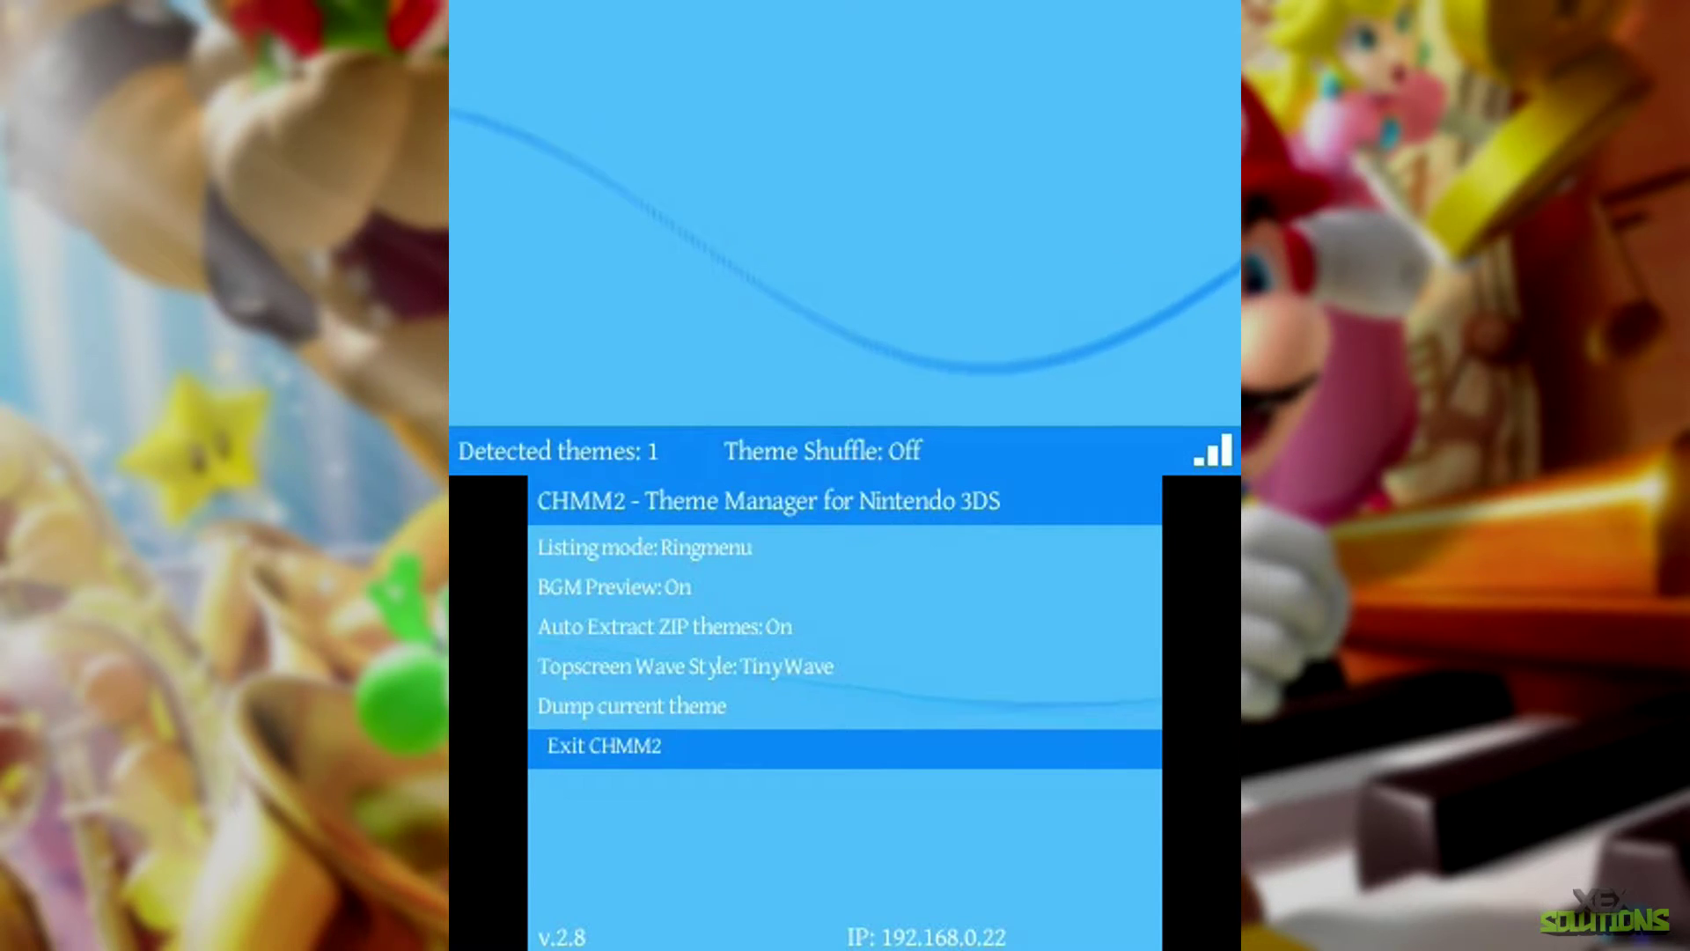
{"action": "key", "text": "Return"}
- Browse the HOME Menu app grid to check the red-and-grey Material Design backdrop
{"action": "key", "text": "Home"}
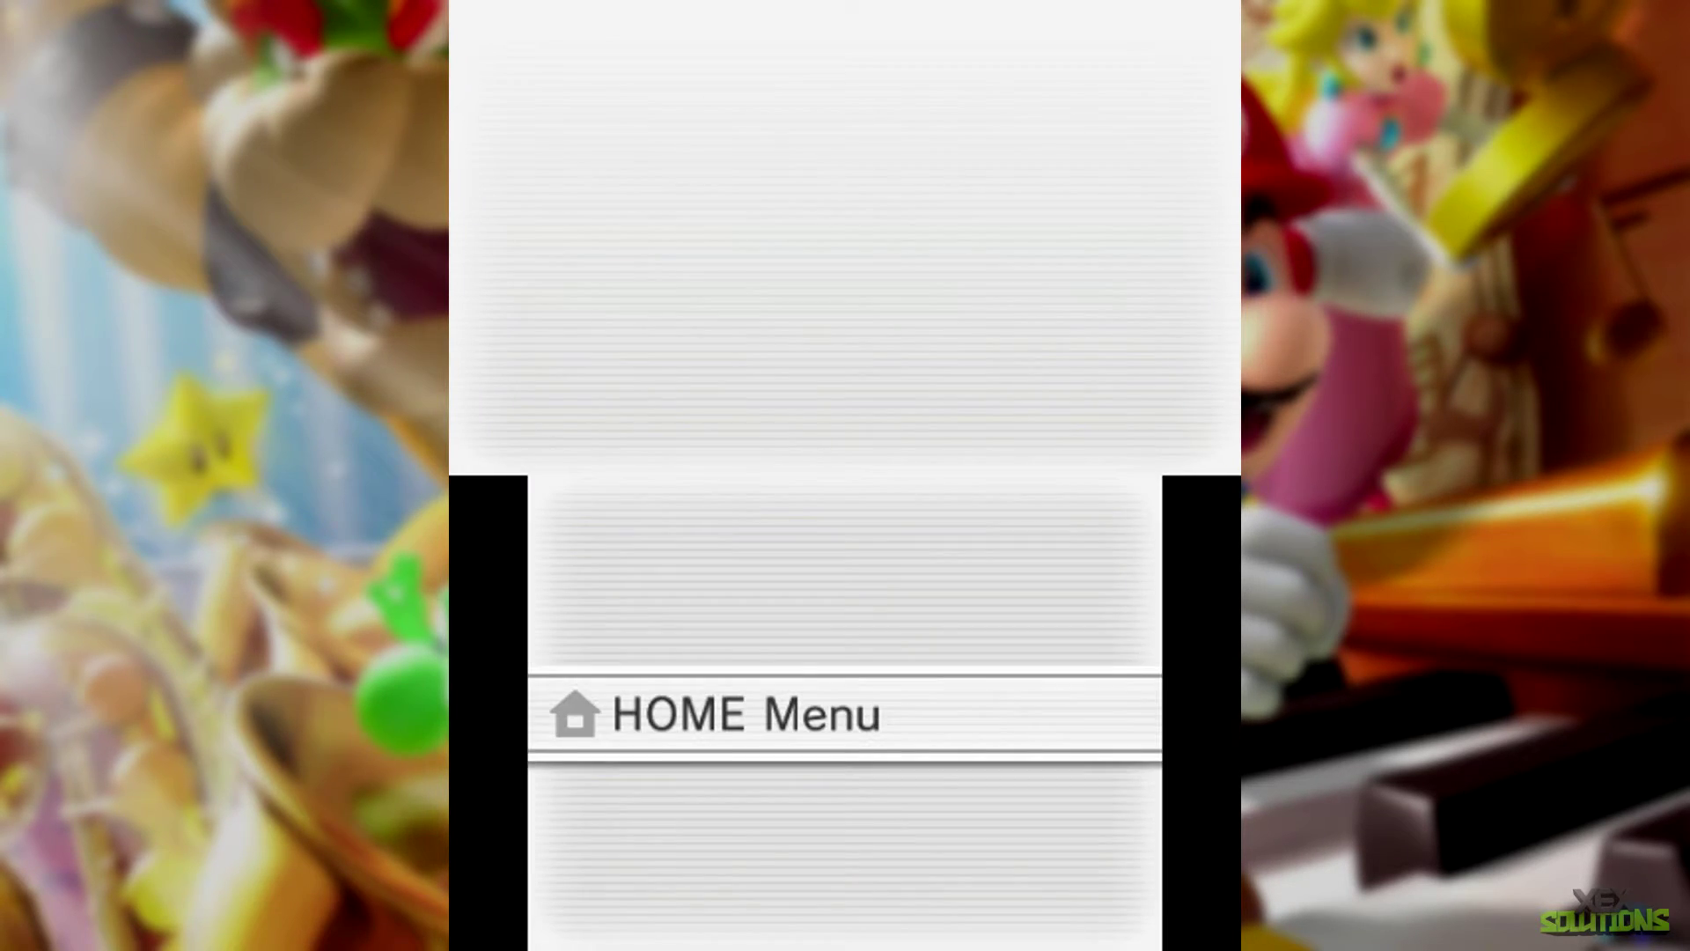
{"action": "left_click", "coordinate": [971, 783]}
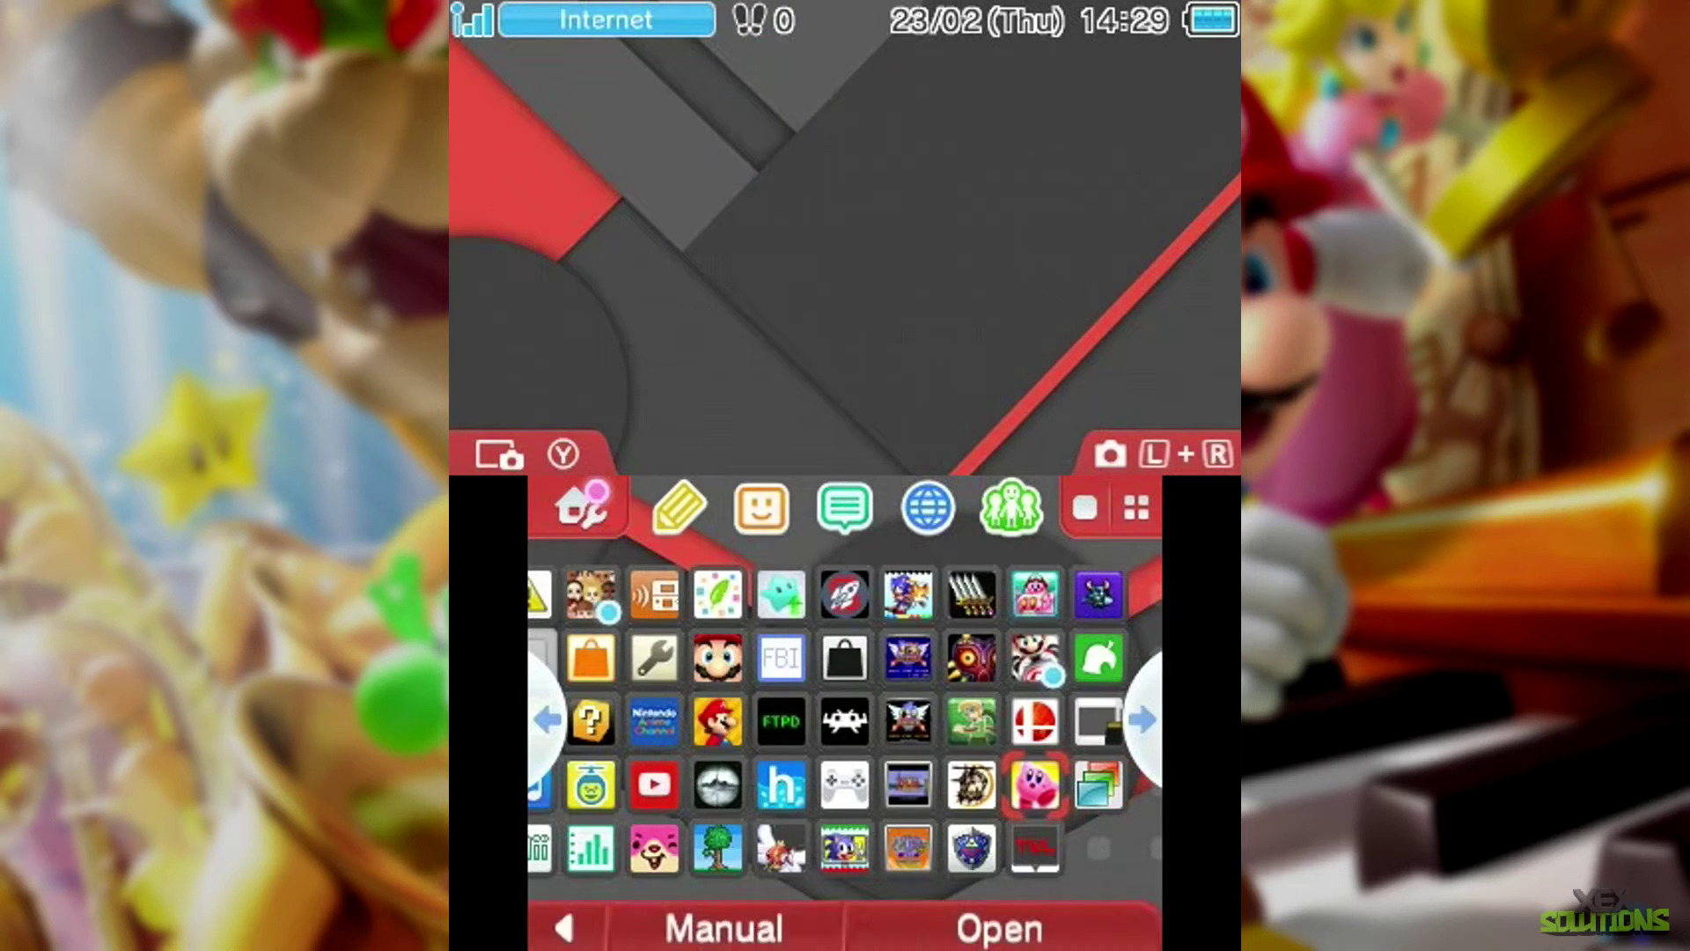
{"action": "key", "text": "Right"}
{"action": "key", "text": "Right"}
{"action": "key", "text": "Right"}
{"action": "key", "text": "Right"}
{"action": "key", "text": "Right"}
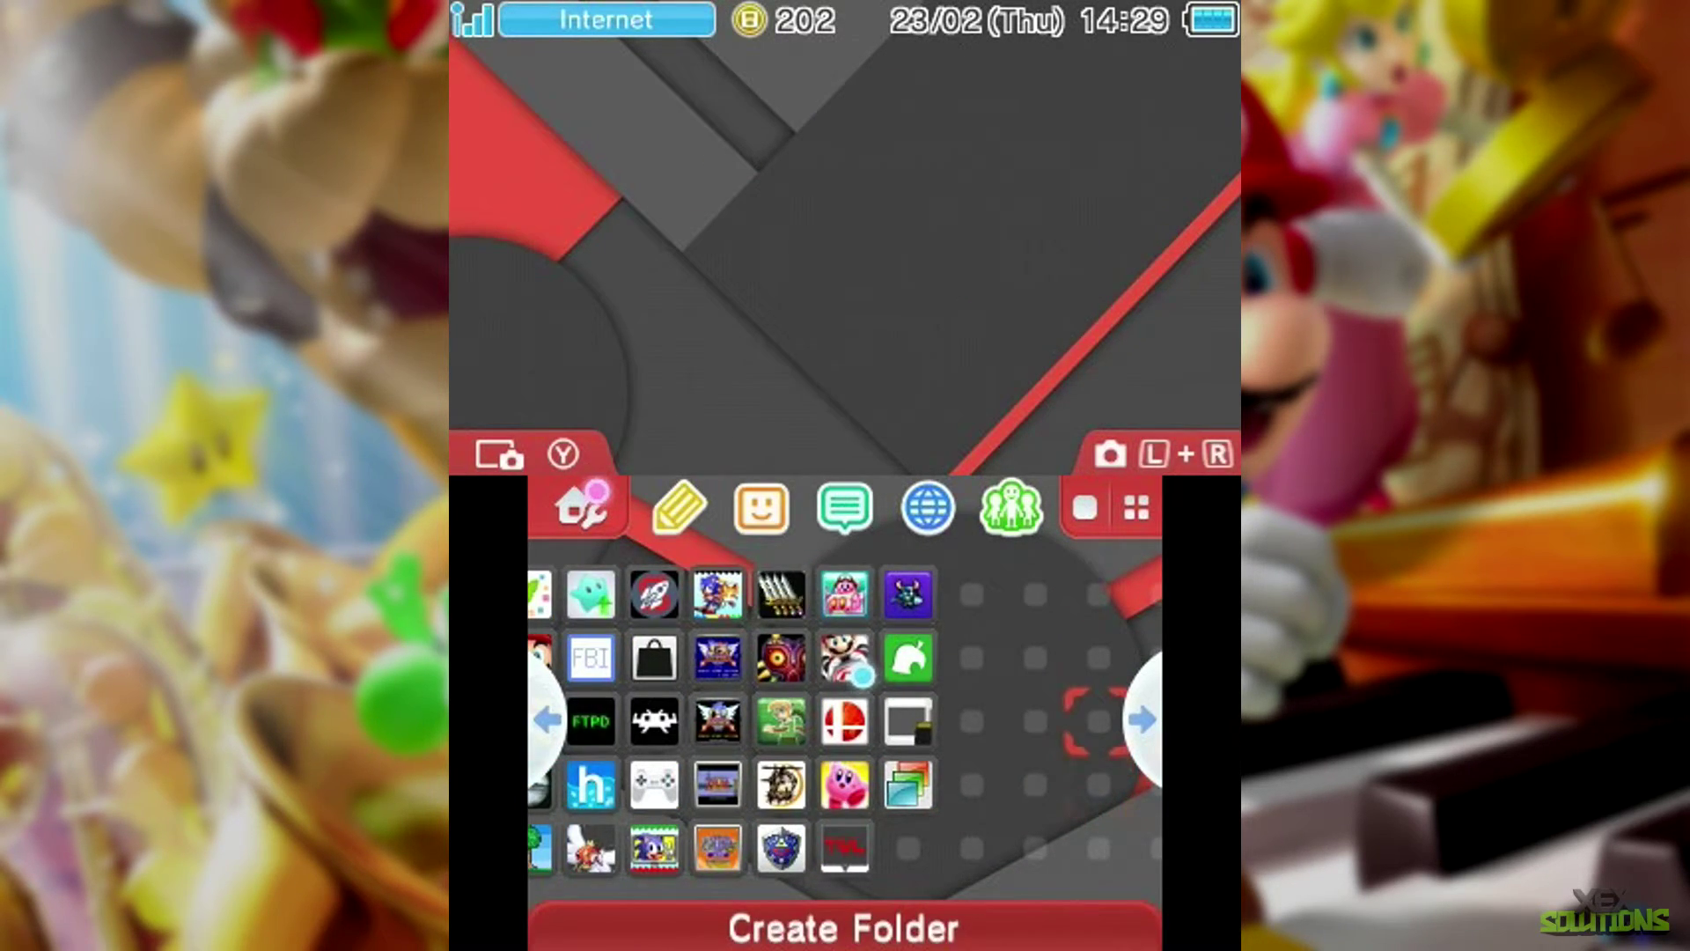
{"action": "key", "text": "Up"}
{"action": "key", "text": "Left"}
{"action": "key", "text": "Down"}
{"action": "key", "text": "Left"}
{"action": "key", "text": "Left"}
{"action": "key", "text": "Left"}
{"action": "key", "text": "Left"}
{"action": "key", "text": "Left"}
{"action": "key", "text": "Left"}
{"action": "key", "text": "Left"}
{"action": "key", "text": "Left"}
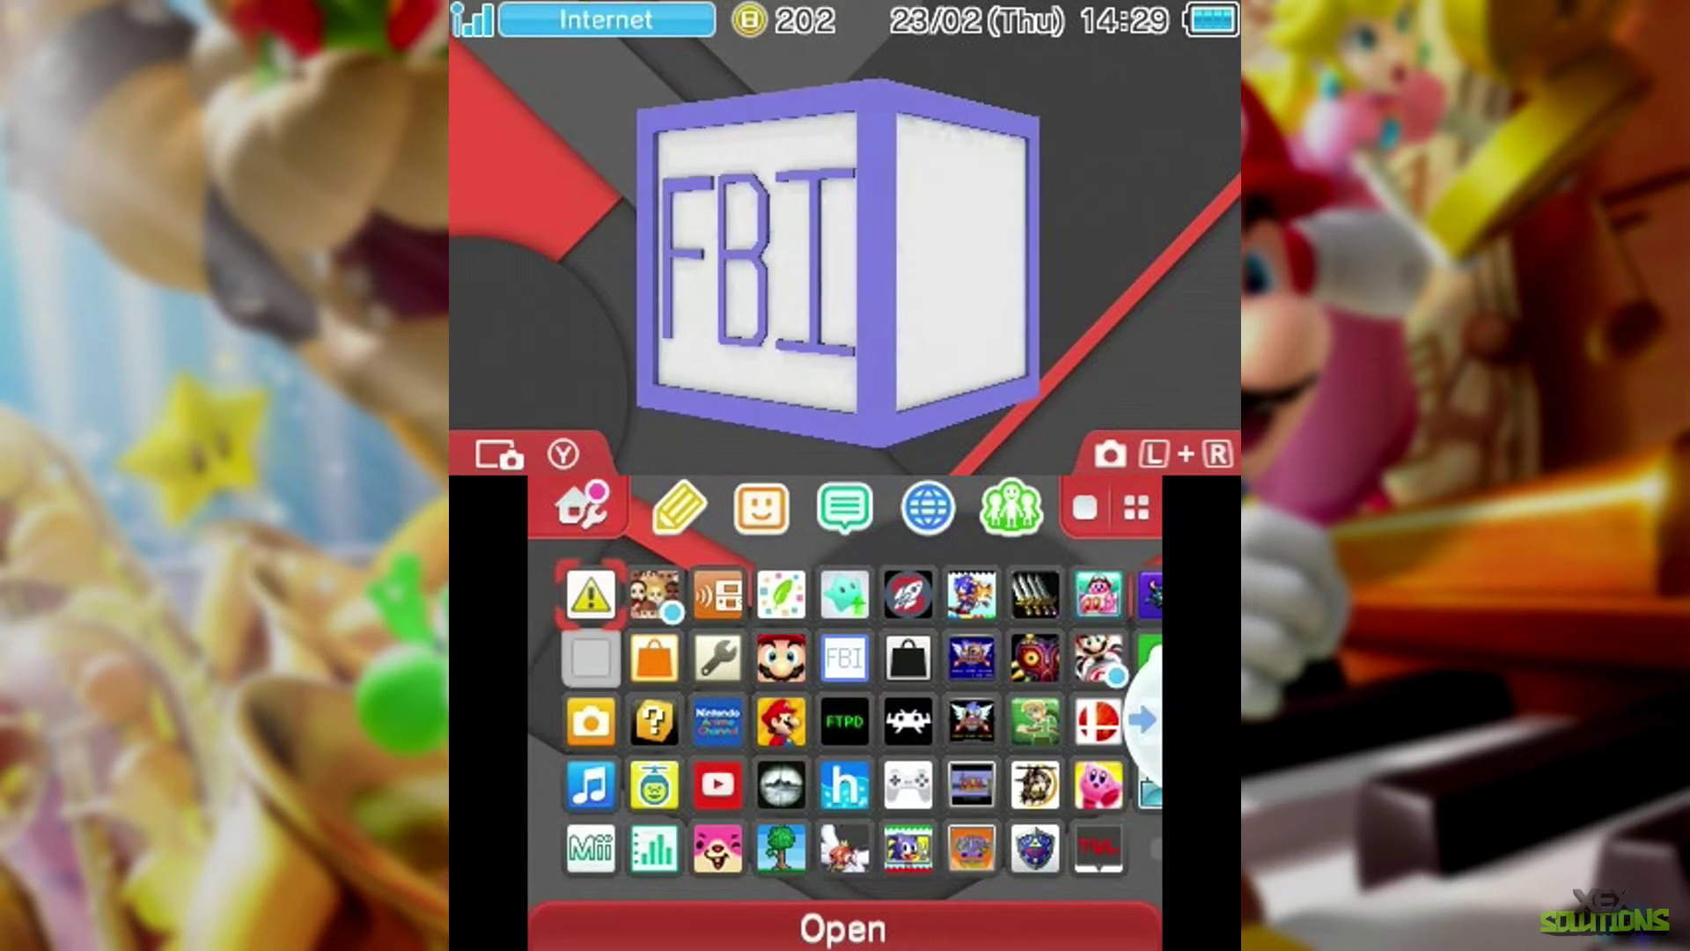